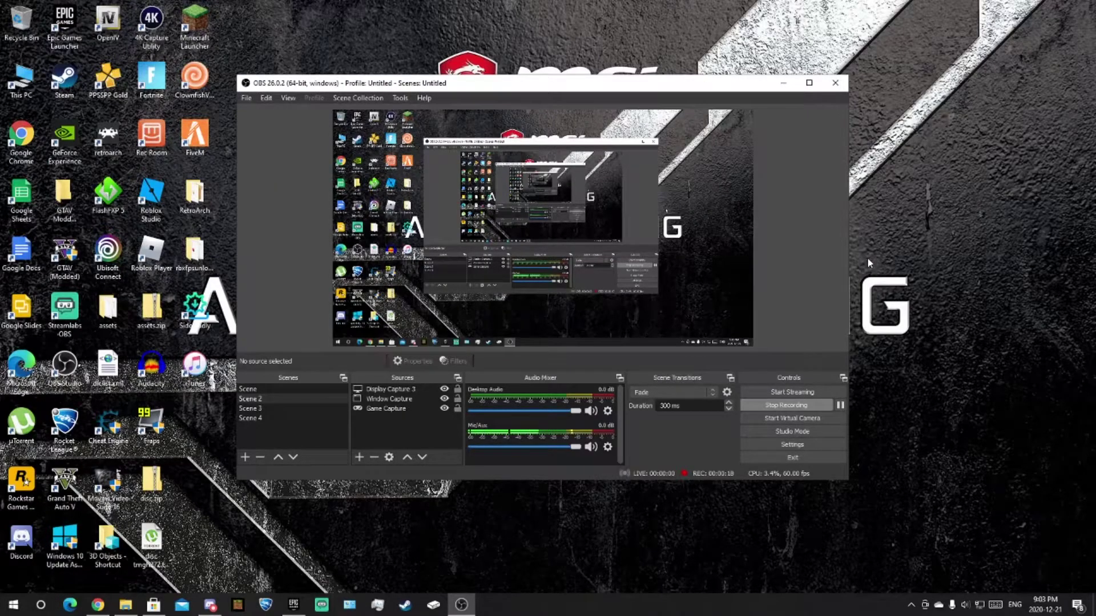
pyautogui.moveTo(196, 407); pyautogui.dragTo(221, 410)
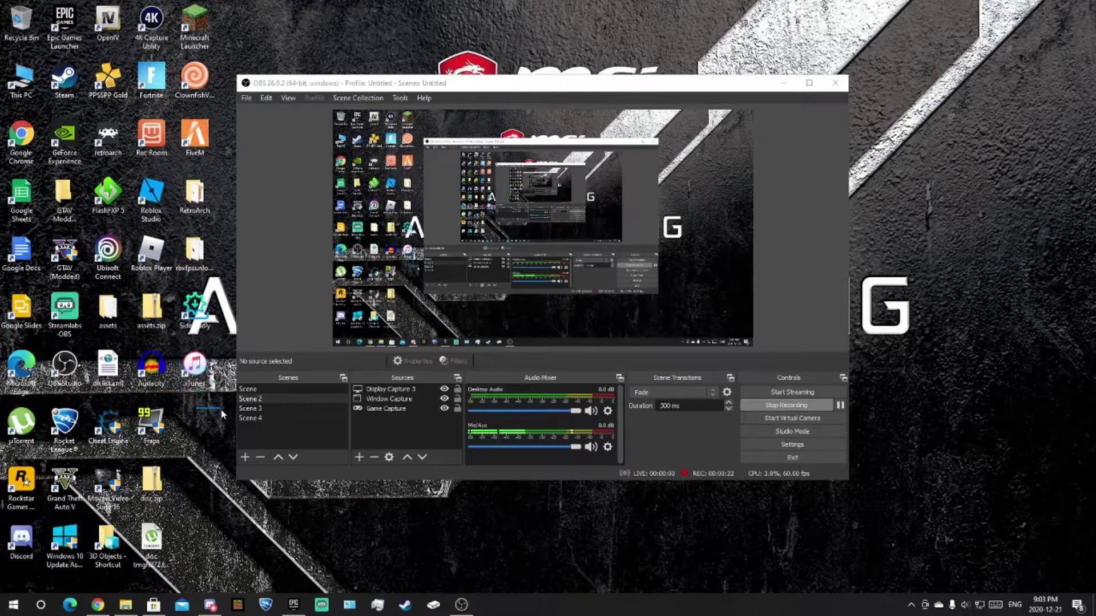
pyautogui.moveTo(215, 453); pyautogui.dragTo(476, 510)
pyautogui.moveTo(193, 422); pyautogui.dragTo(243, 580)
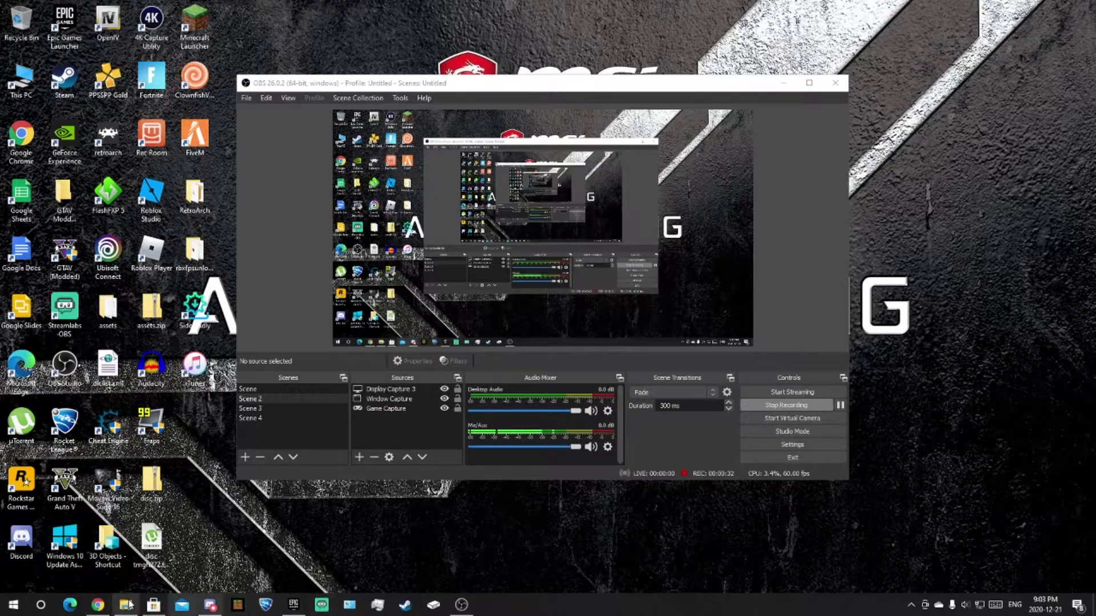
# View the iTunes listing in Microsoft Store and Apple's iTunes for Windows download page in Chrome, and minimize both windows.
pyautogui.click(162, 607)
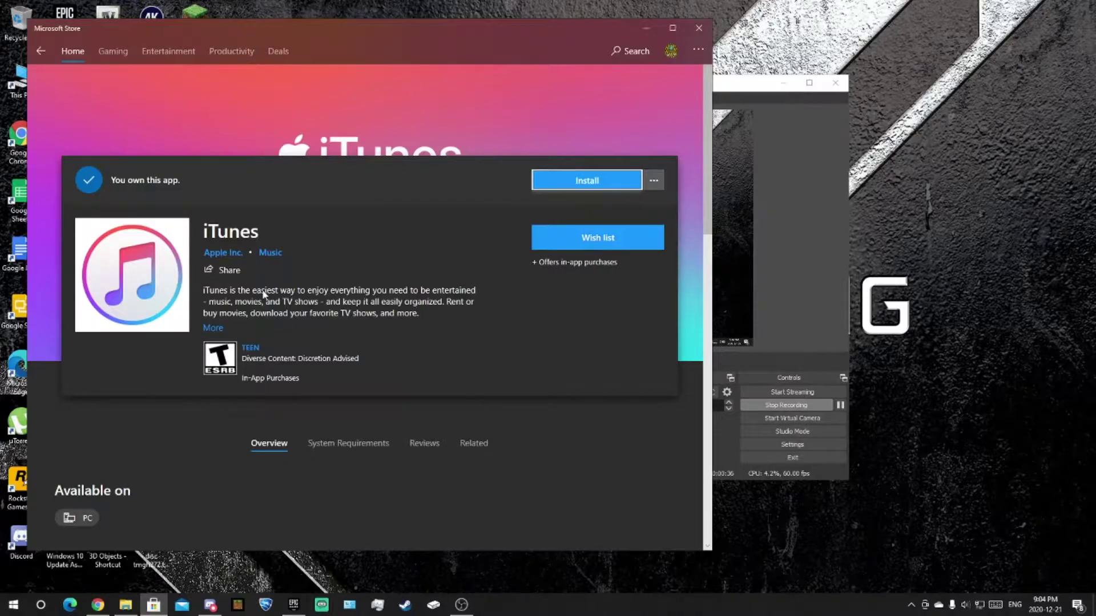
pyautogui.click(101, 606)
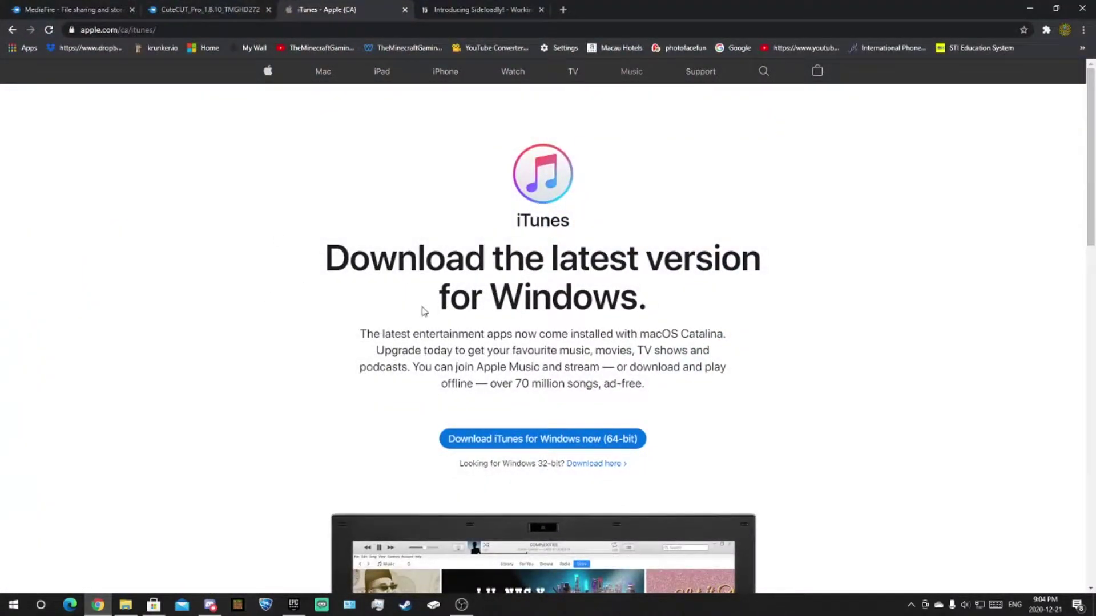
pyautogui.moveTo(334, 246); pyautogui.dragTo(572, 297)
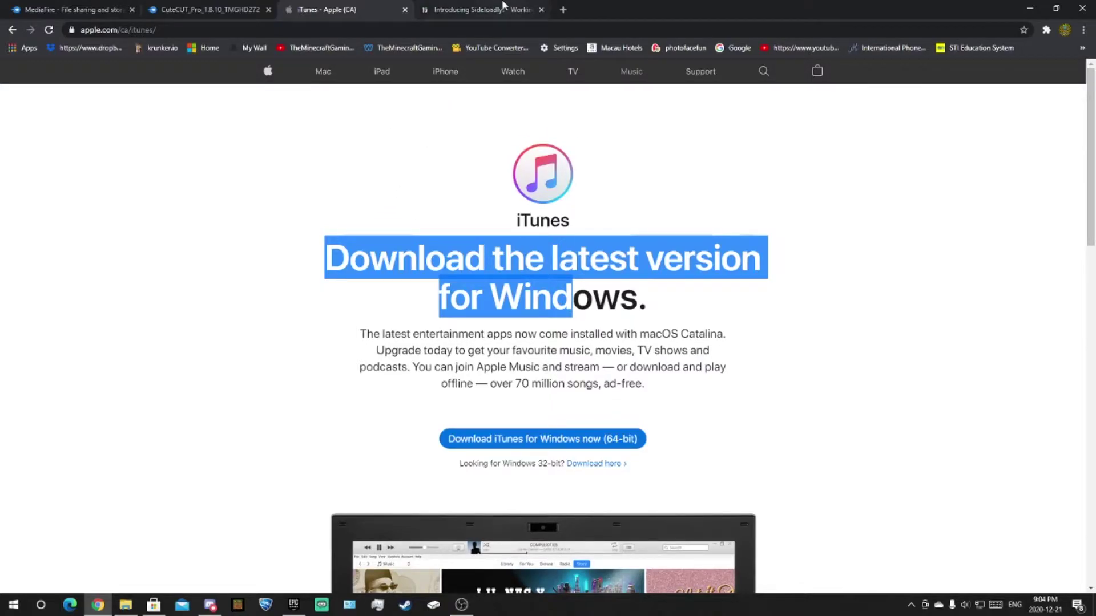
pyautogui.click(485, 9)
pyautogui.click(393, 8)
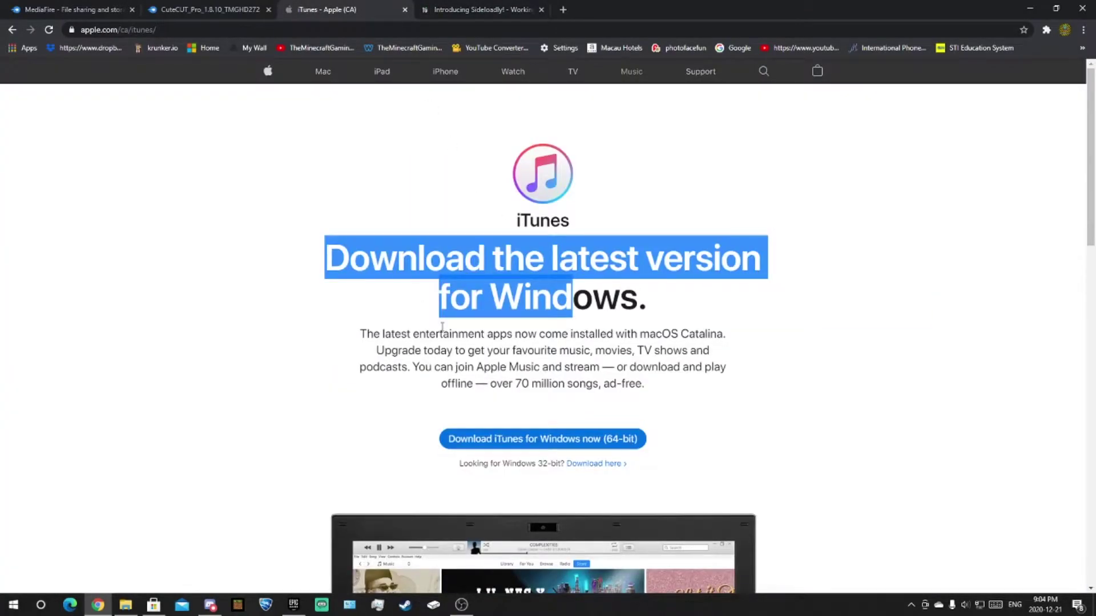
pyautogui.moveTo(380, 334); pyautogui.dragTo(523, 347)
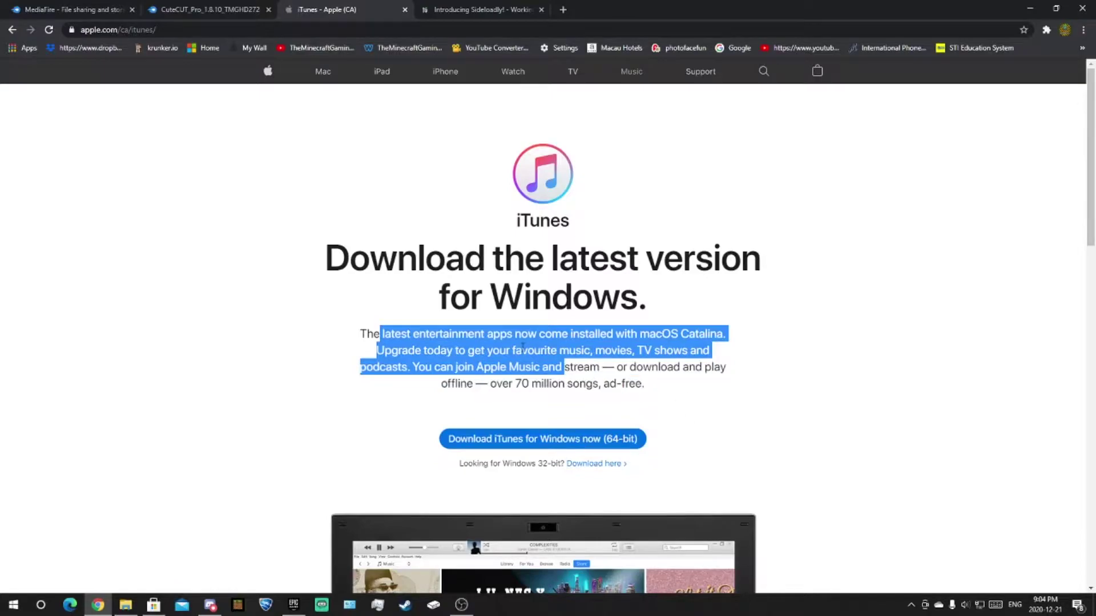
pyautogui.click(491, 247)
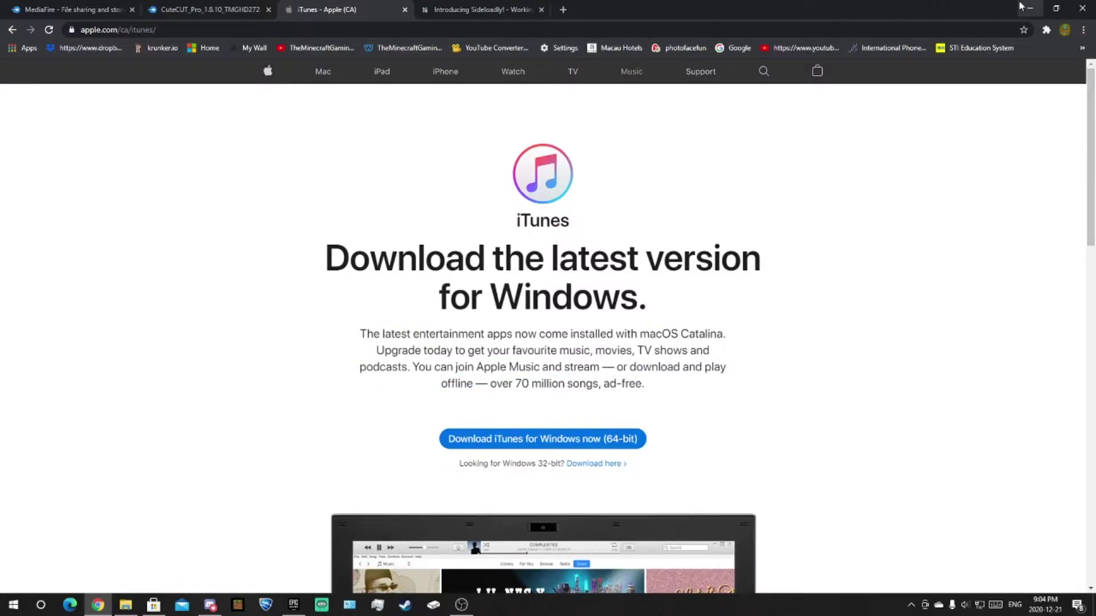
pyautogui.click(1030, 8)
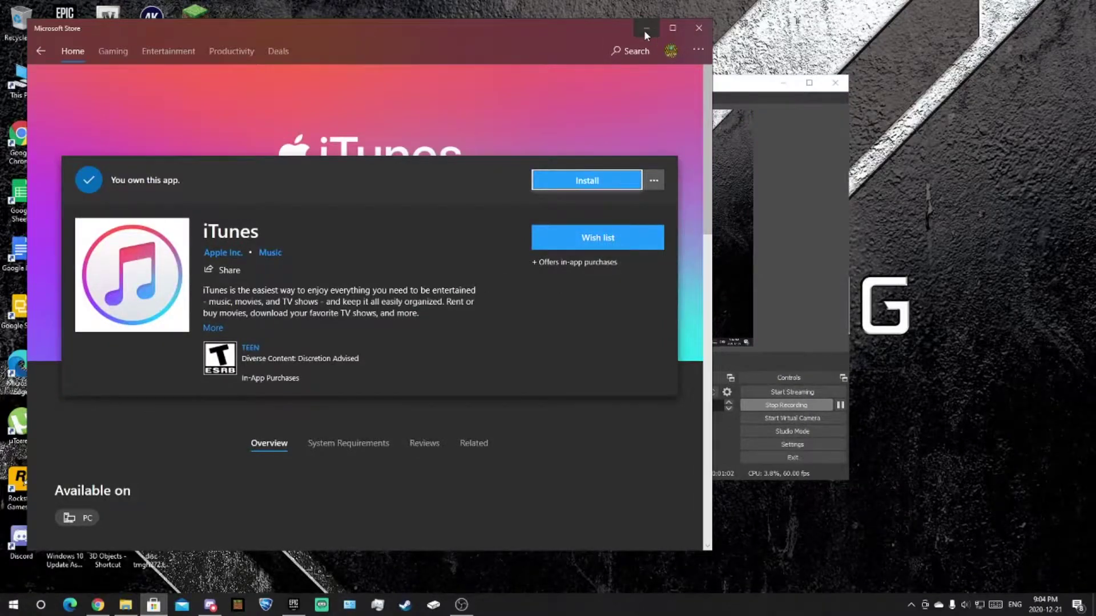
pyautogui.click(645, 29)
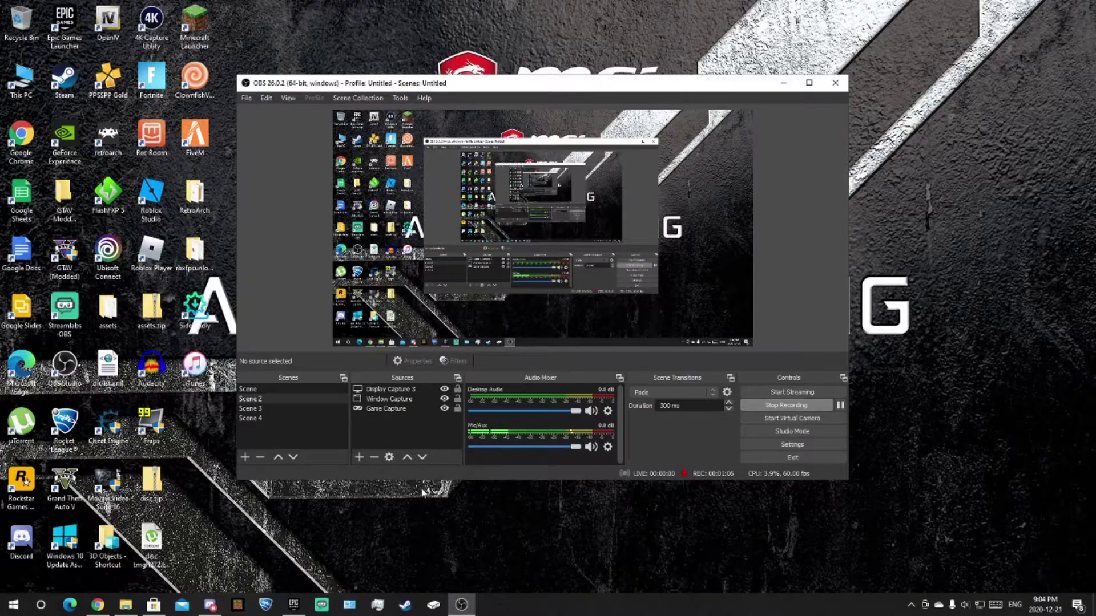
# Switch to Chrome and examine the Download Sideloadly section with its Windows 64-bit and 32-bit links in the iOSGods topic.
pyautogui.moveTo(195, 311)
pyautogui.mouseDown()
pyautogui.moveTo(188, 442)
pyautogui.moveTo(246, 534)
pyautogui.moveTo(282, 539)
pyautogui.moveTo(238, 464)
pyautogui.moveTo(194, 311)
pyautogui.mouseUp()
pyautogui.click(343, 531)
pyautogui.click(98, 604)
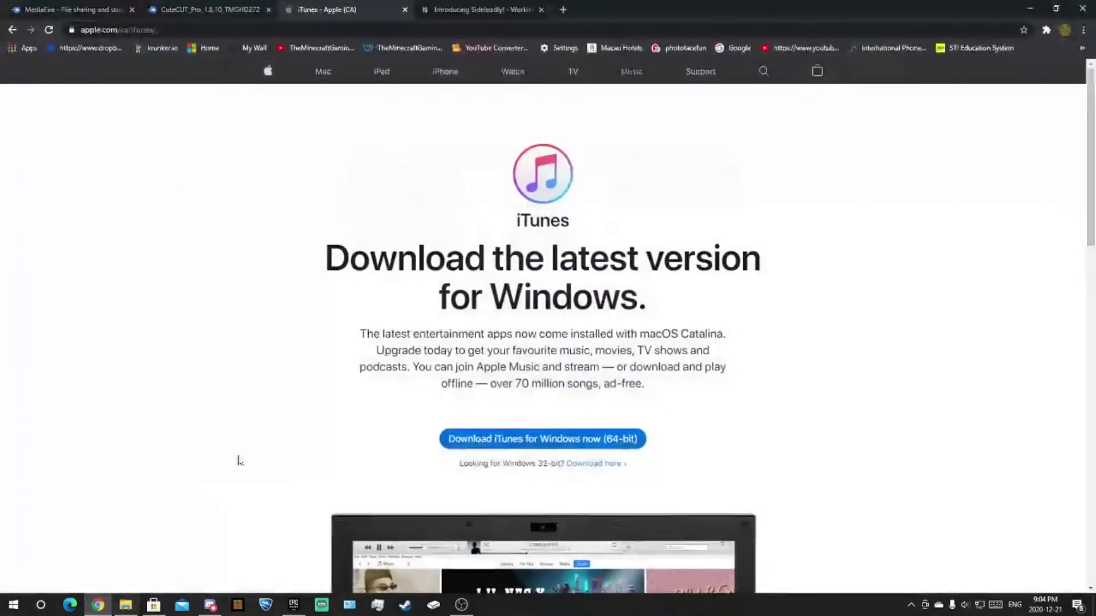
pyautogui.click(484, 10)
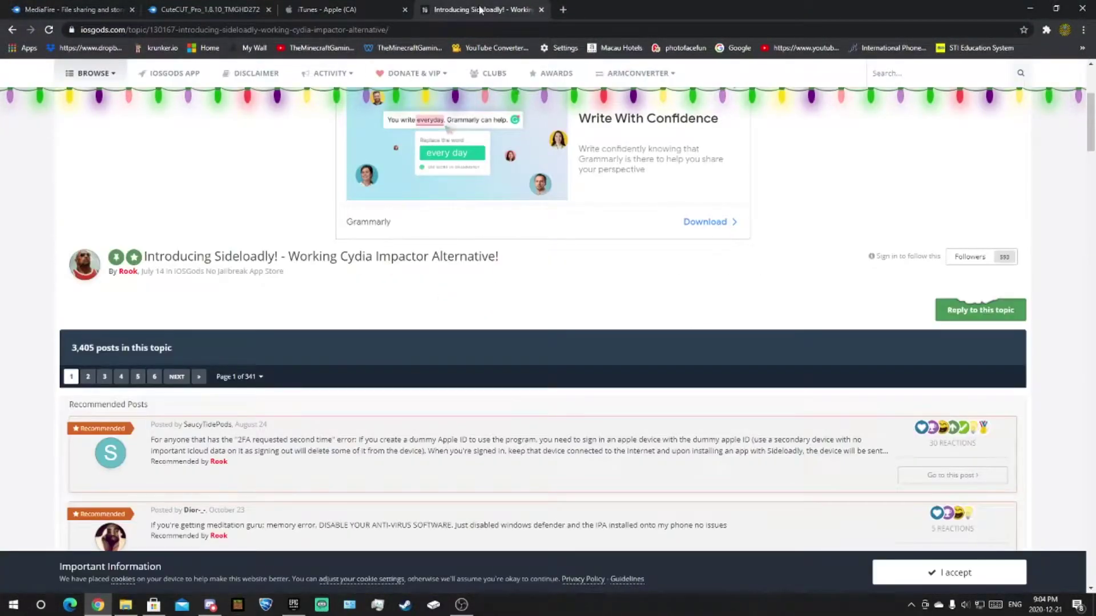
pyautogui.scroll(4, 537, 254)
pyautogui.scroll(-9, 582, 256)
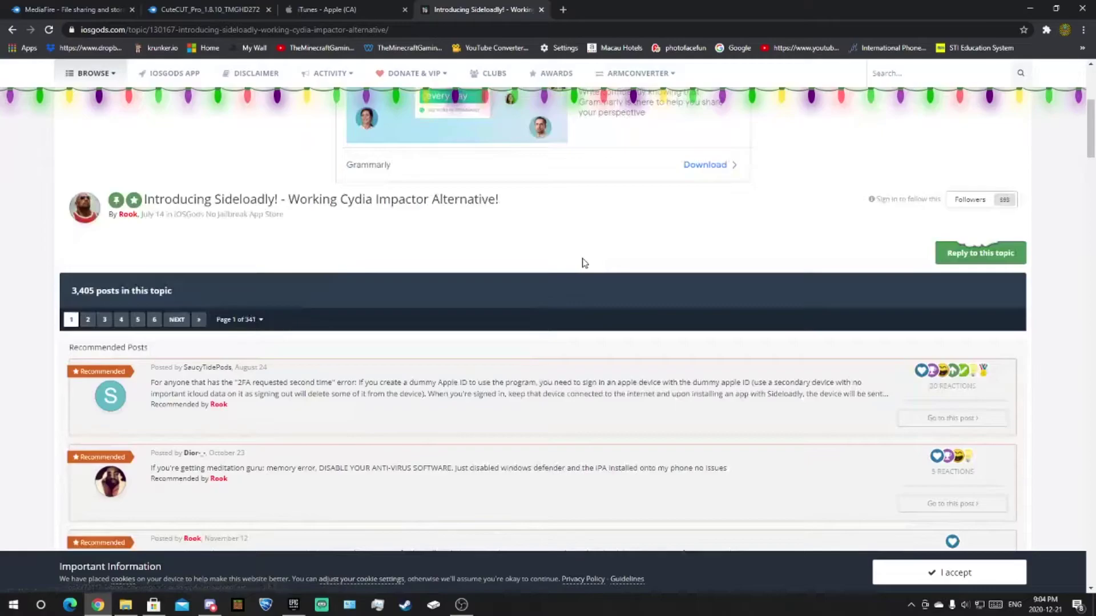
pyautogui.scroll(3, 590, 264)
pyautogui.scroll(5, 593, 264)
pyautogui.scroll(-12, 592, 263)
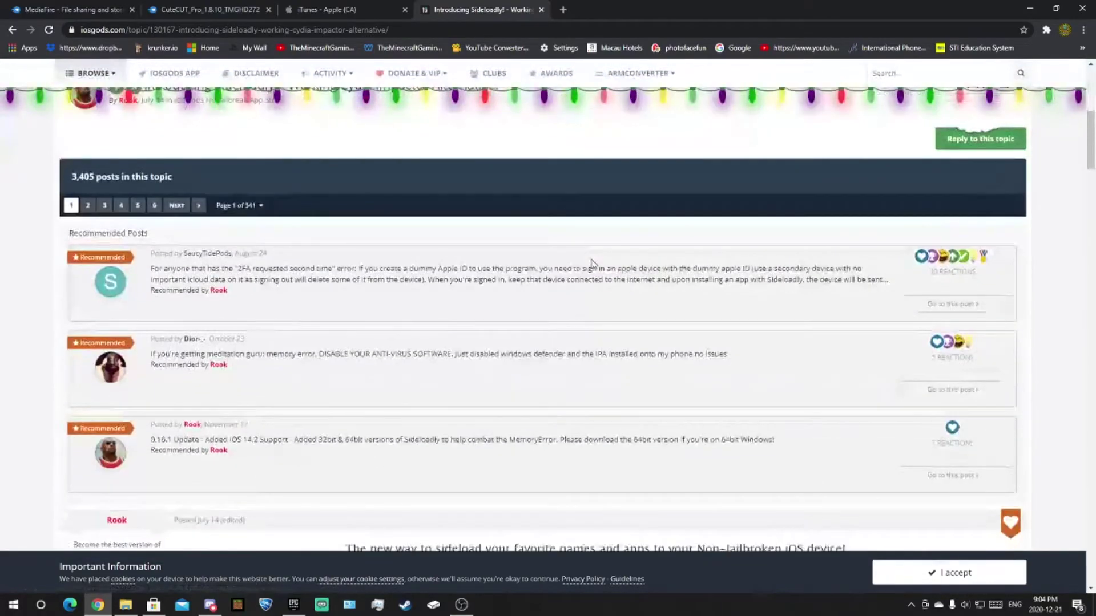
pyautogui.scroll(-6, 593, 260)
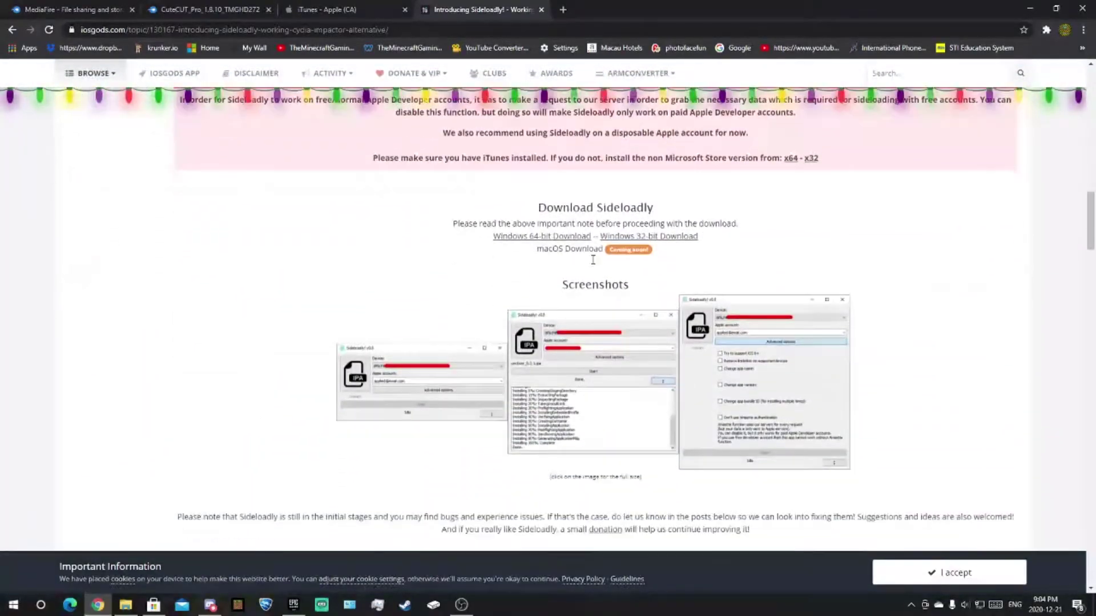
pyautogui.moveTo(538, 208); pyautogui.dragTo(656, 215)
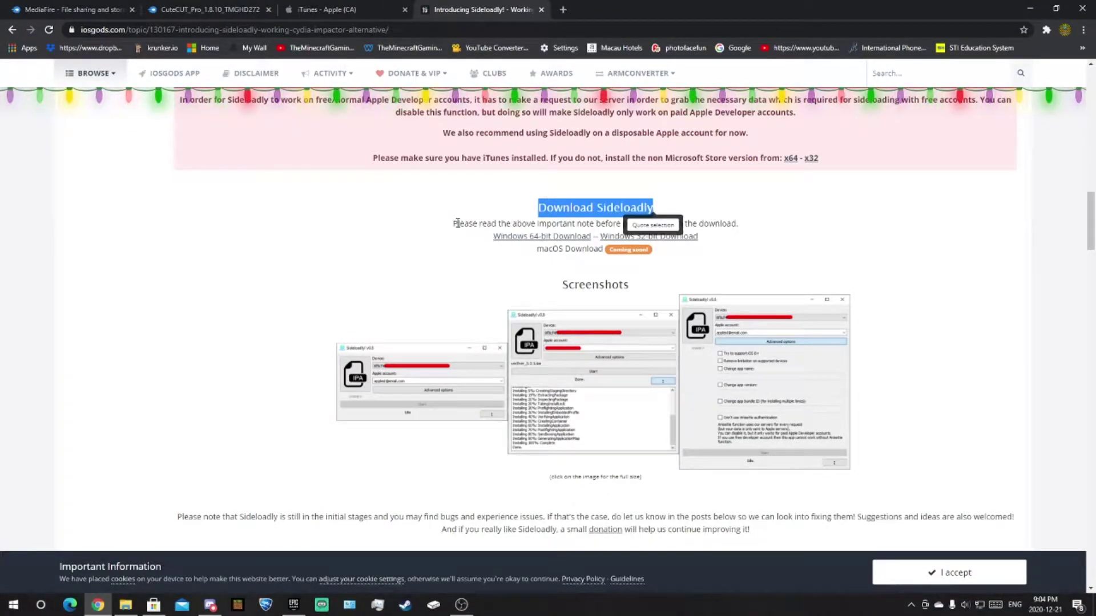
pyautogui.moveTo(457, 223); pyautogui.dragTo(501, 239)
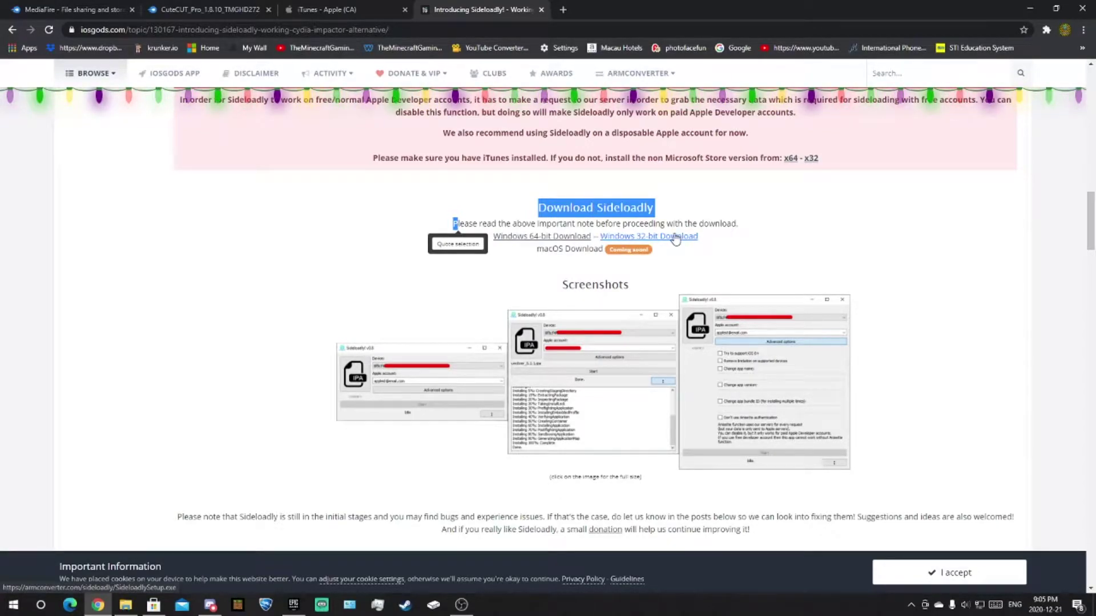
pyautogui.scroll(1, 673, 238)
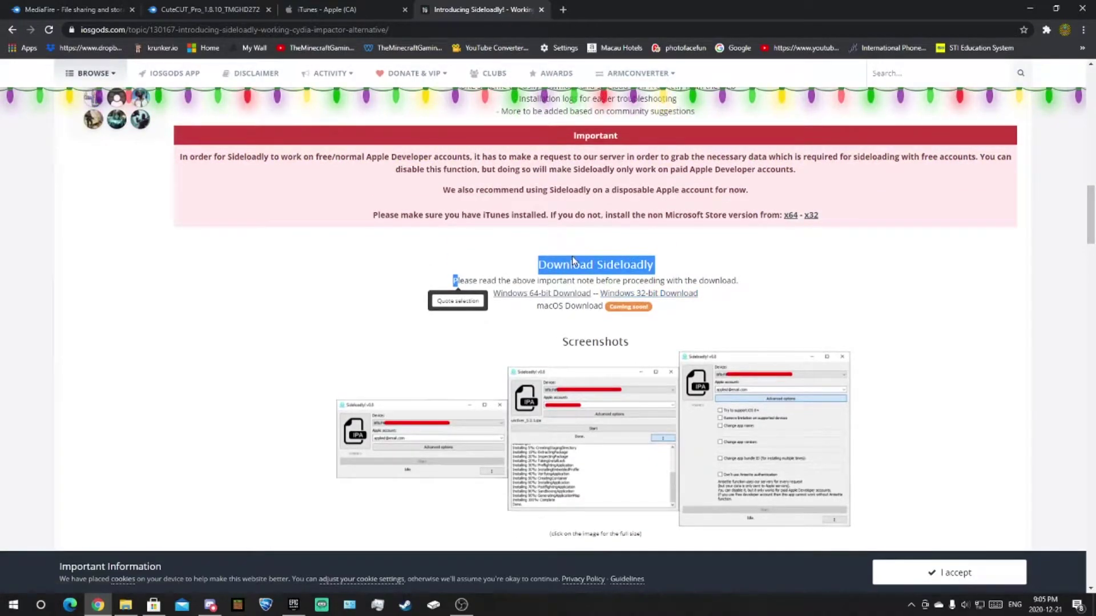
pyautogui.click(575, 261)
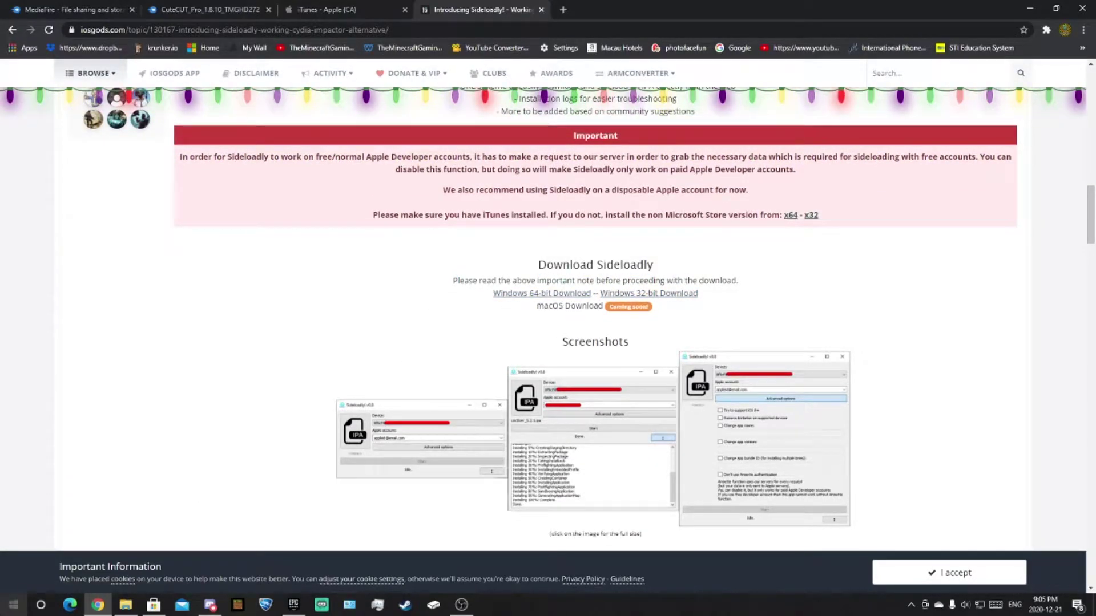
# Open the properties of This PC from File Explorer and check the system type under the device specifications.
pyautogui.click(9, 608)
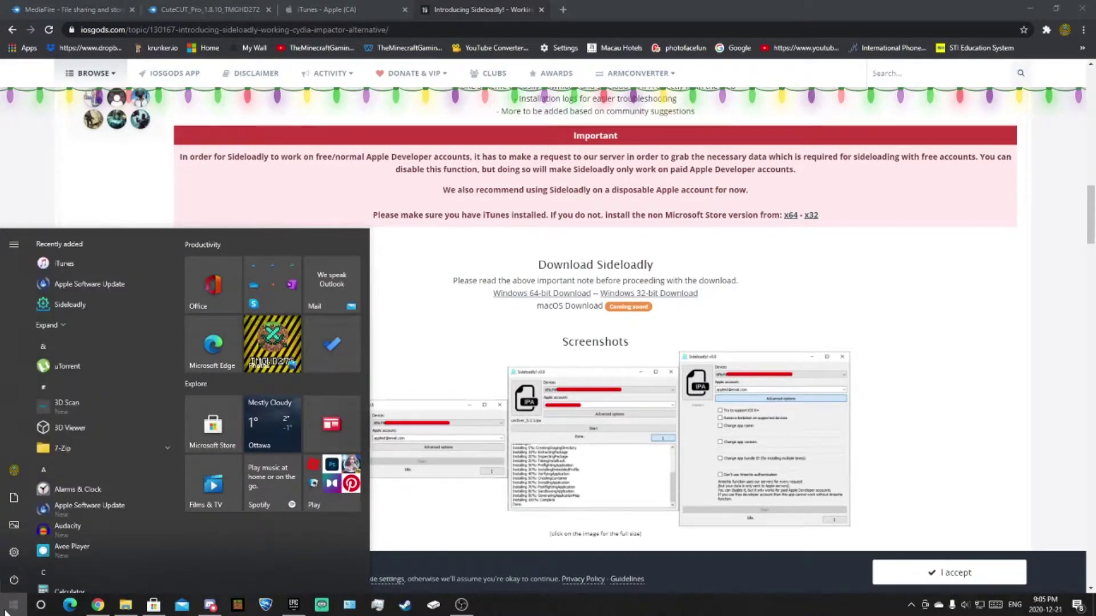
pyautogui.rightClick(128, 608)
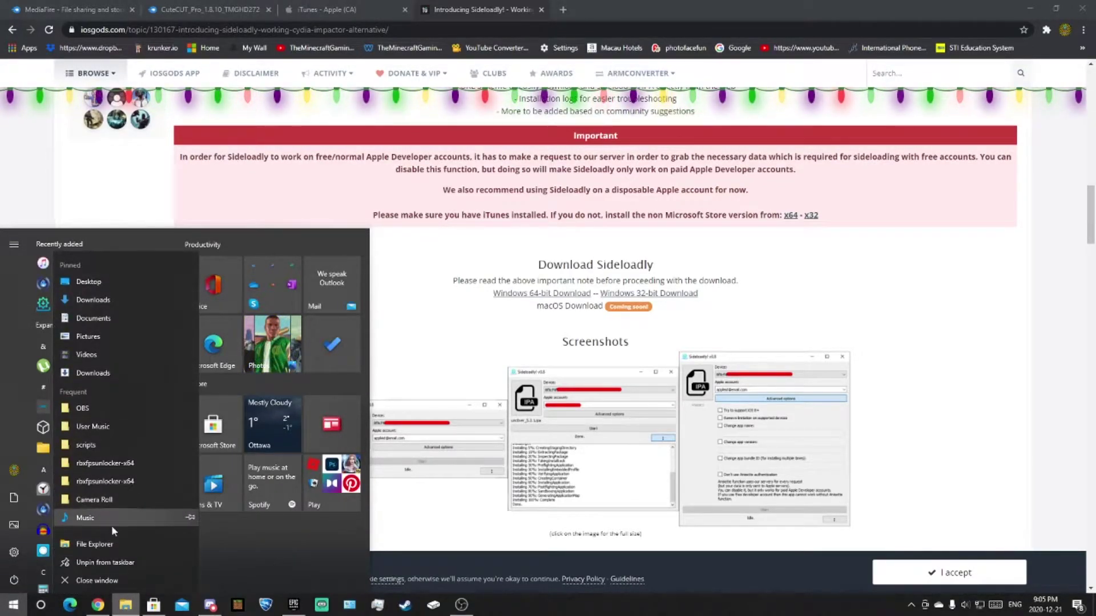
pyautogui.click(113, 546)
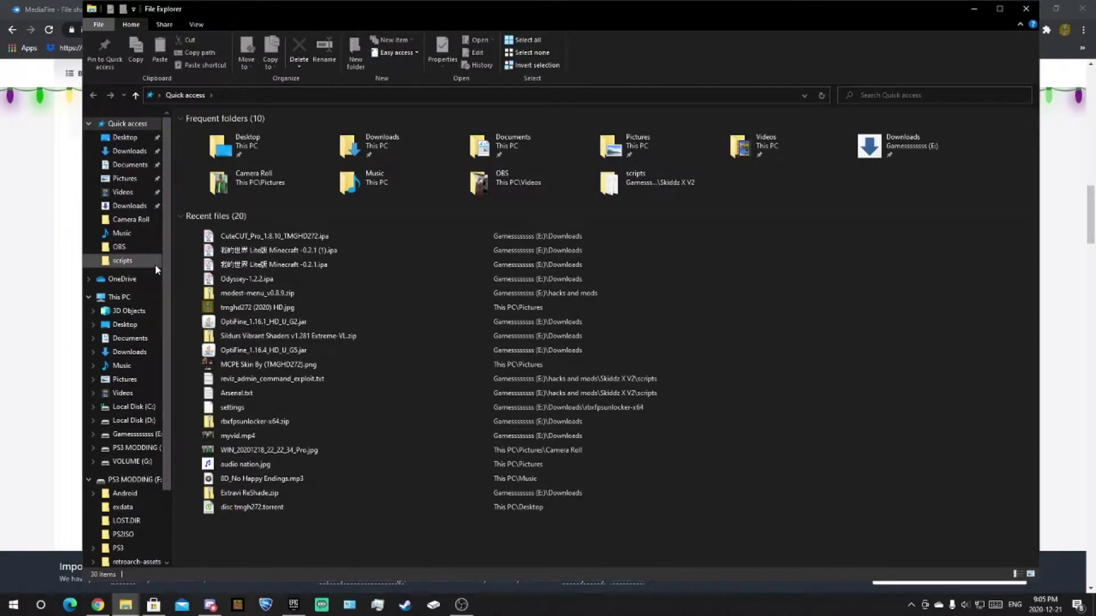
pyautogui.click(131, 293)
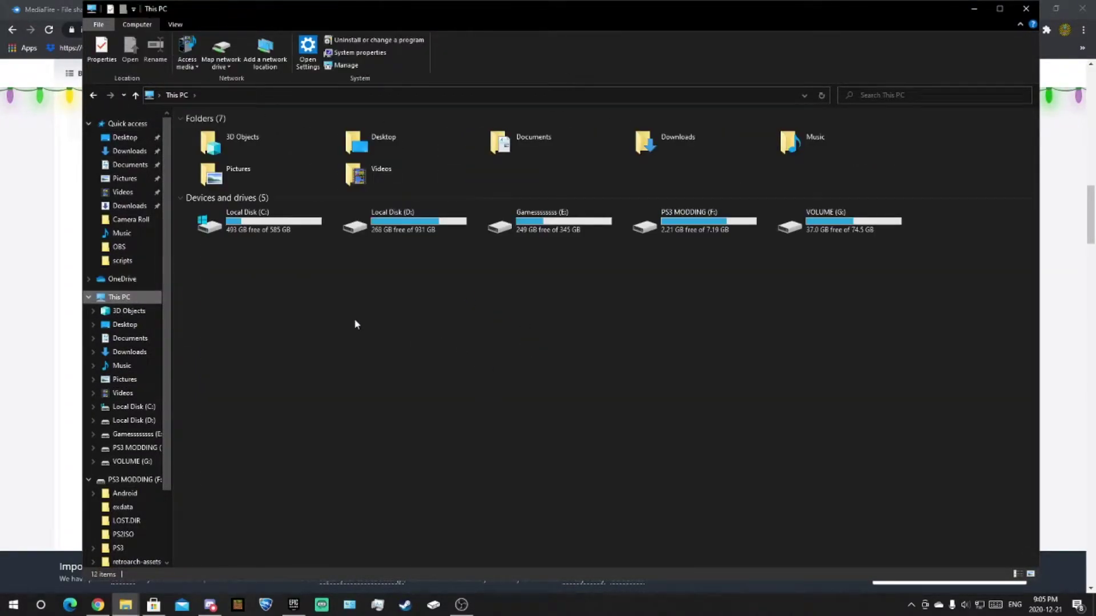
pyautogui.rightClick(123, 296)
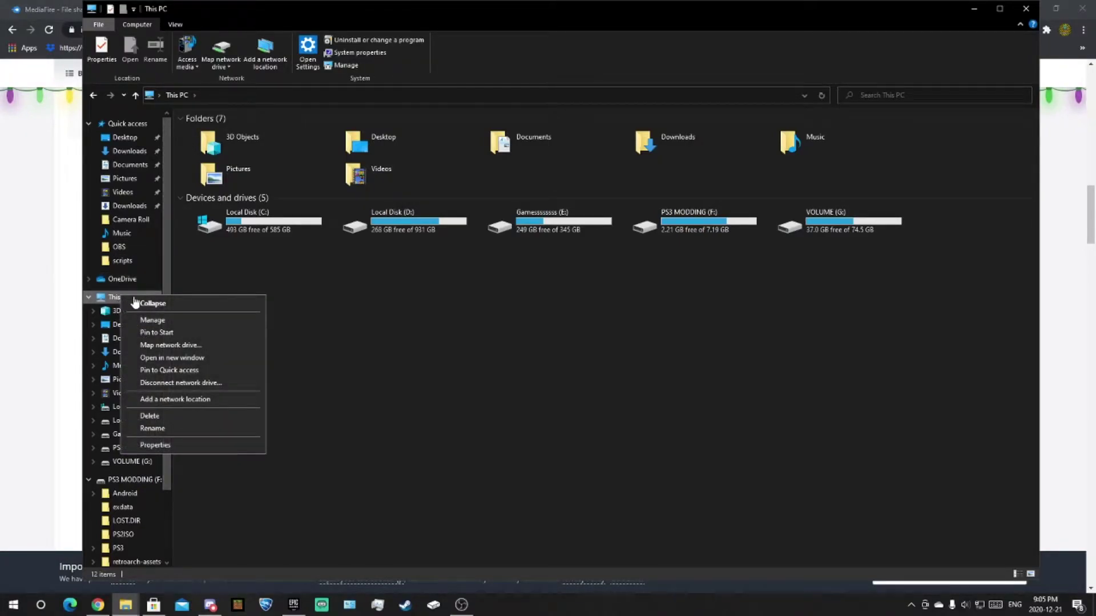
pyautogui.click(163, 445)
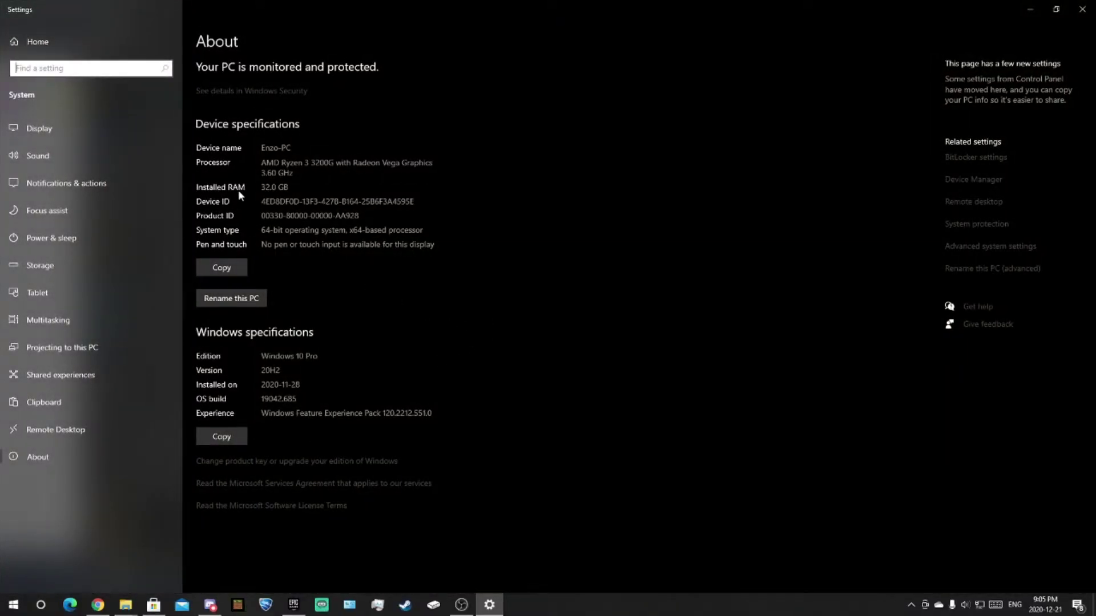
pyautogui.click(230, 235)
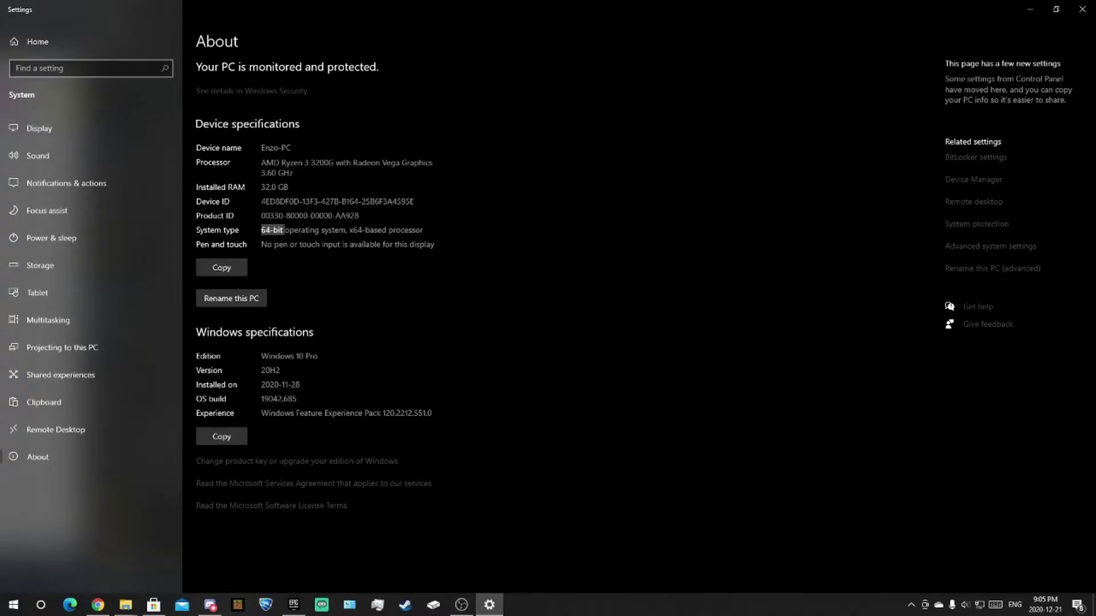
pyautogui.moveTo(283, 230); pyautogui.dragTo(422, 230)
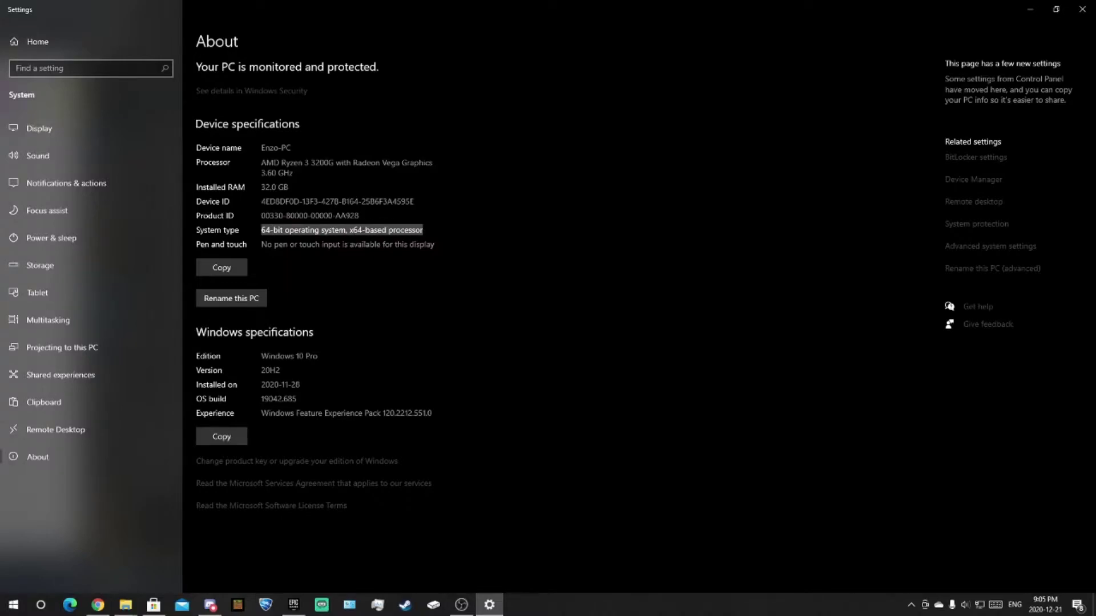
pyautogui.click(276, 216)
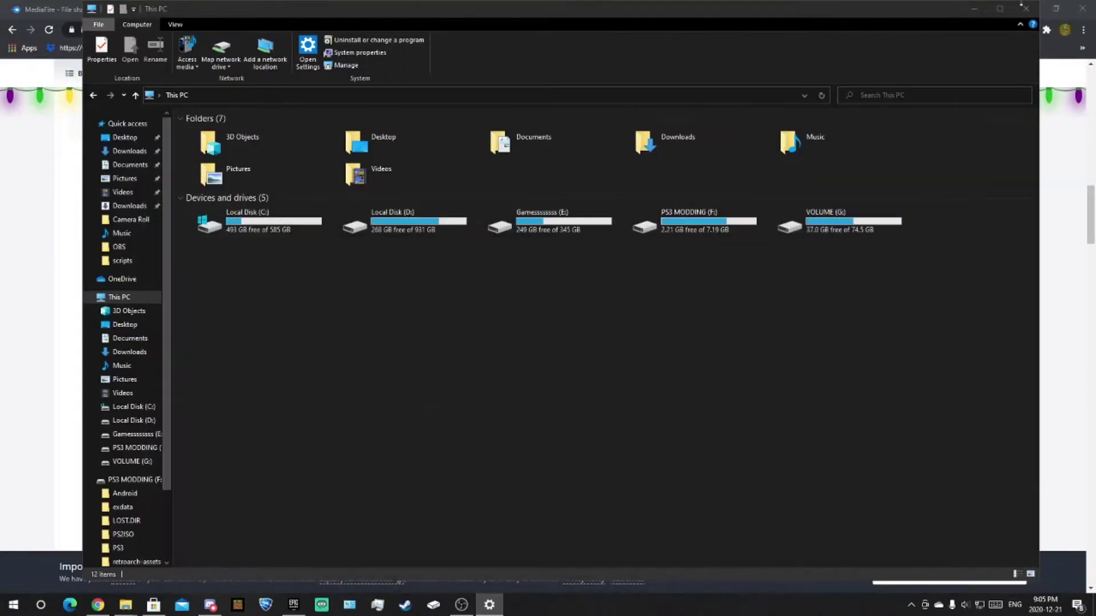
pyautogui.click(1022, 6)
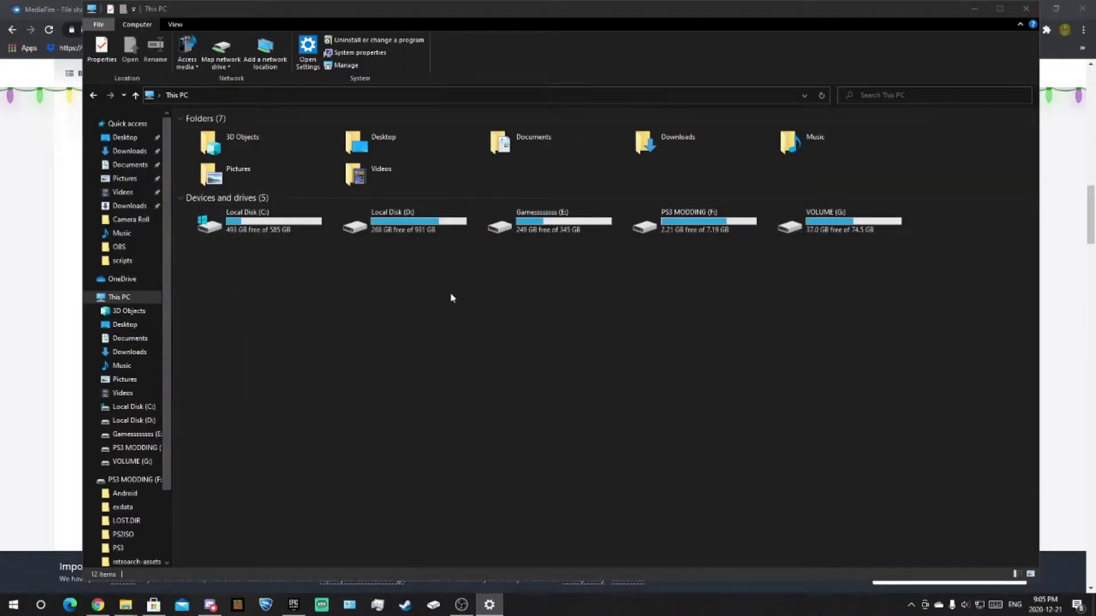
# Minimize the Chrome and File Explorer windows to clear the desktop.
pyautogui.click(3, 350)
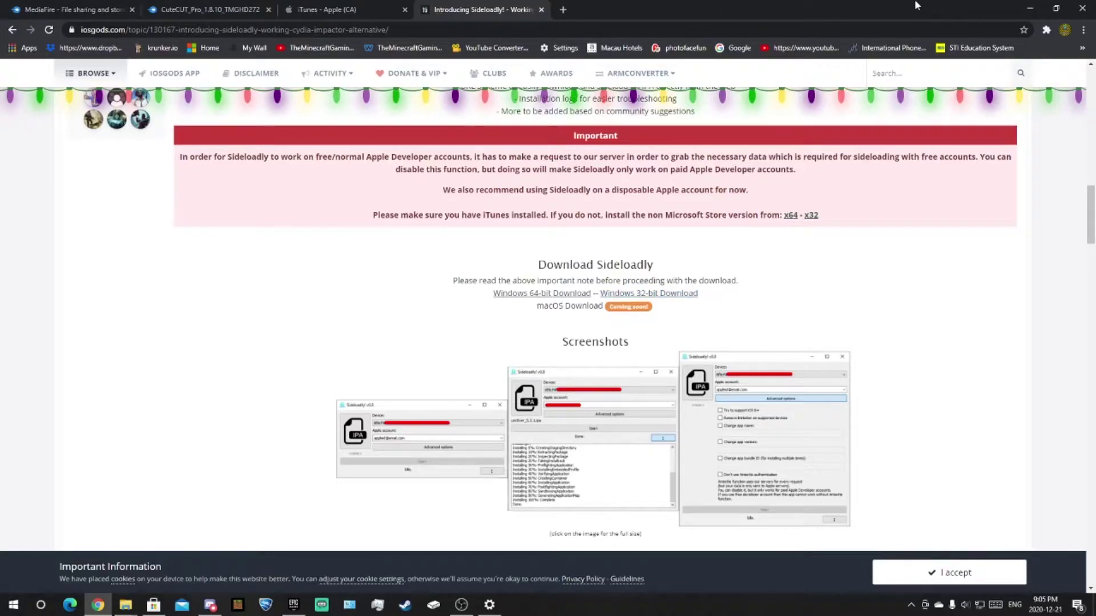
pyautogui.click(1030, 8)
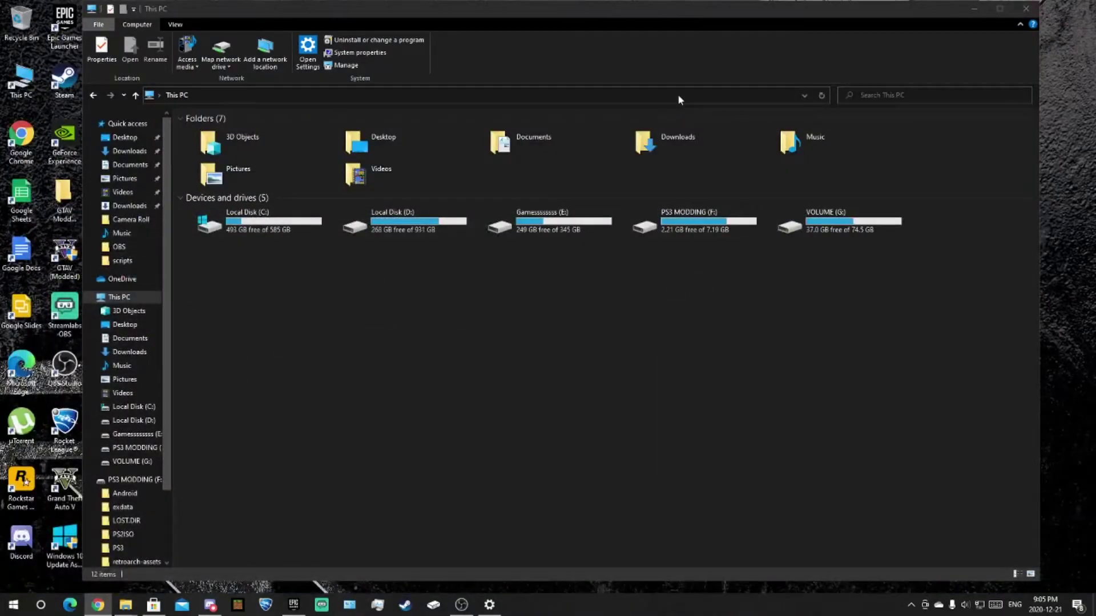
pyautogui.click(969, 16)
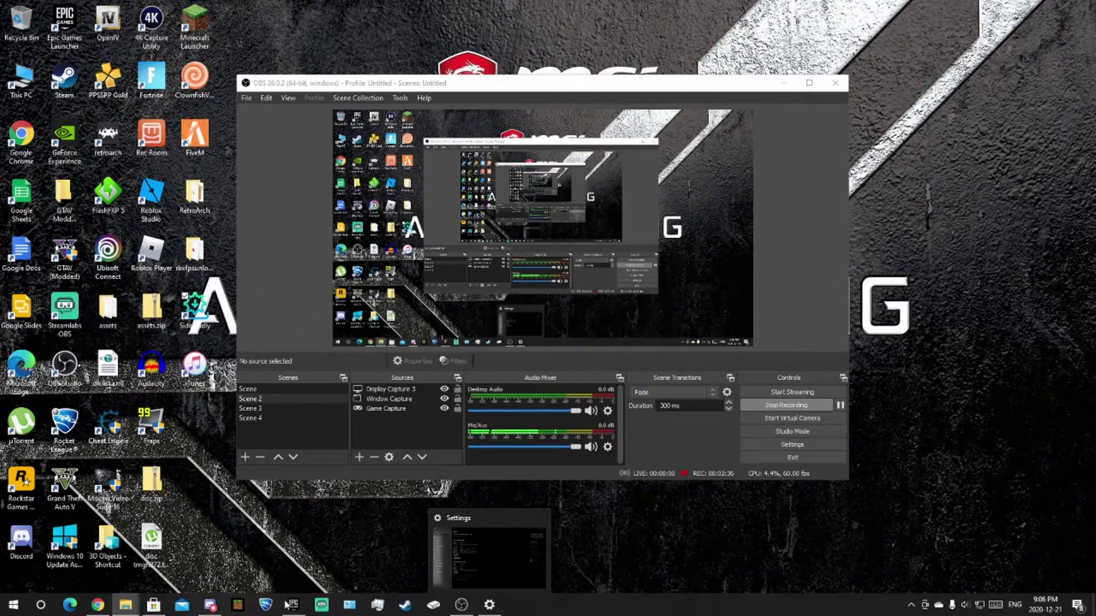
# View the CuteCUT Pro MediaFire page in Chrome and select the CuteCUT_Pro_1.8.10_TMGHD272.ipa file on the desktop.
pyautogui.click(98, 605)
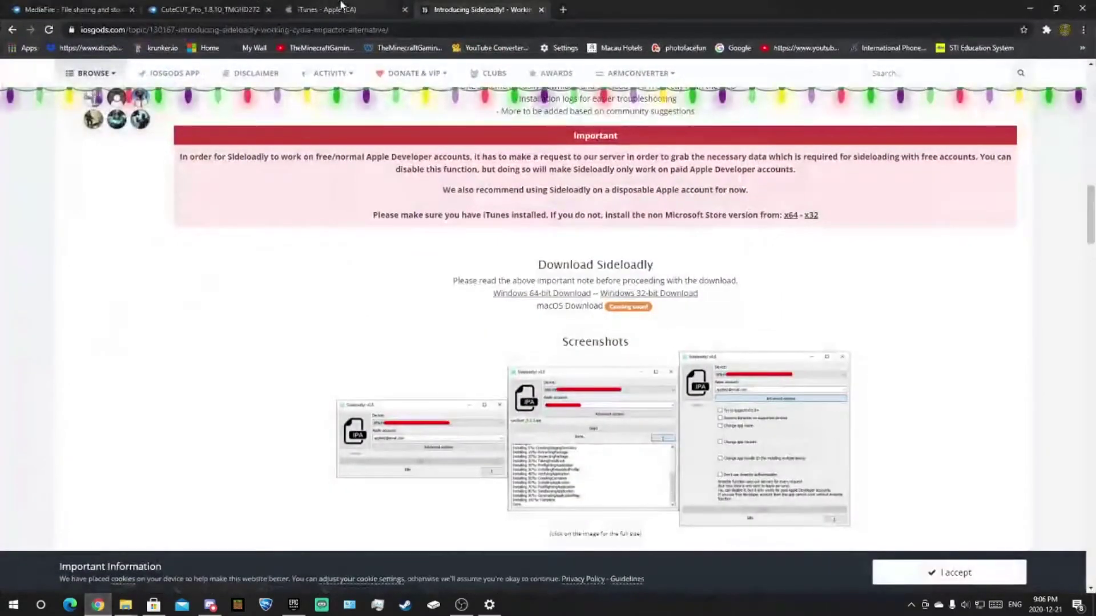
pyautogui.click(247, 7)
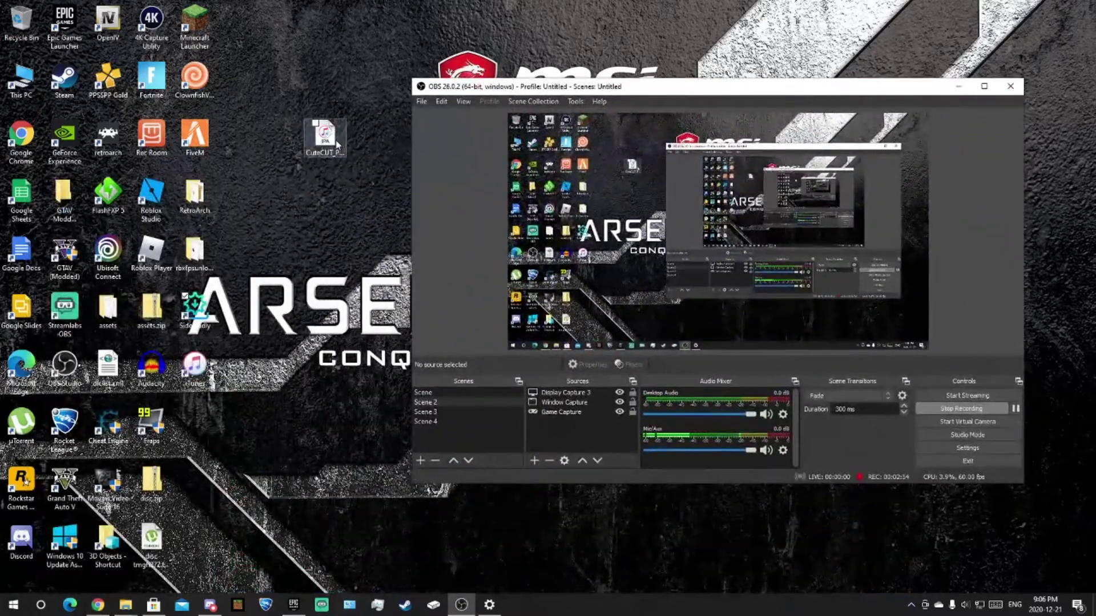
pyautogui.click(323, 140)
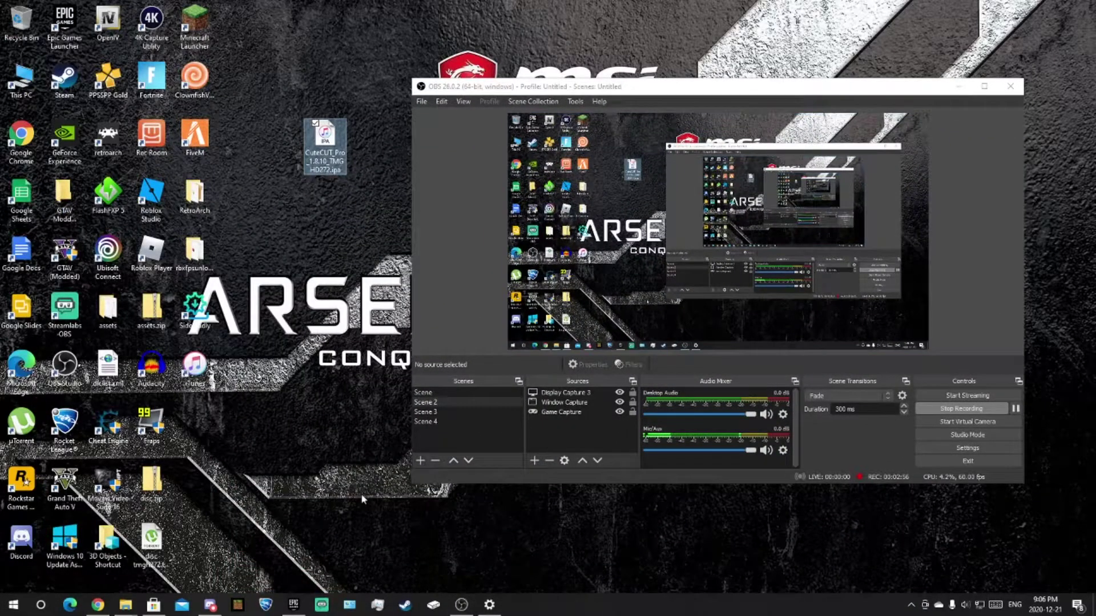
# Launch Sideloadly from its desktop shortcut and place its window near the middle of the desktop.
pyautogui.click(482, 280)
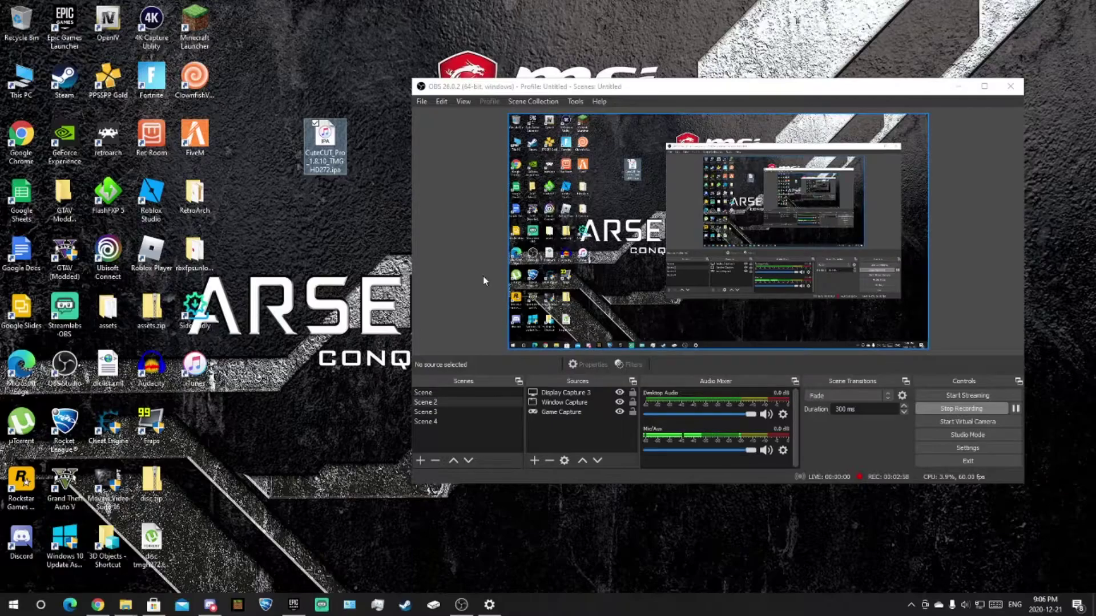
pyautogui.moveTo(193, 312); pyautogui.dragTo(325, 374)
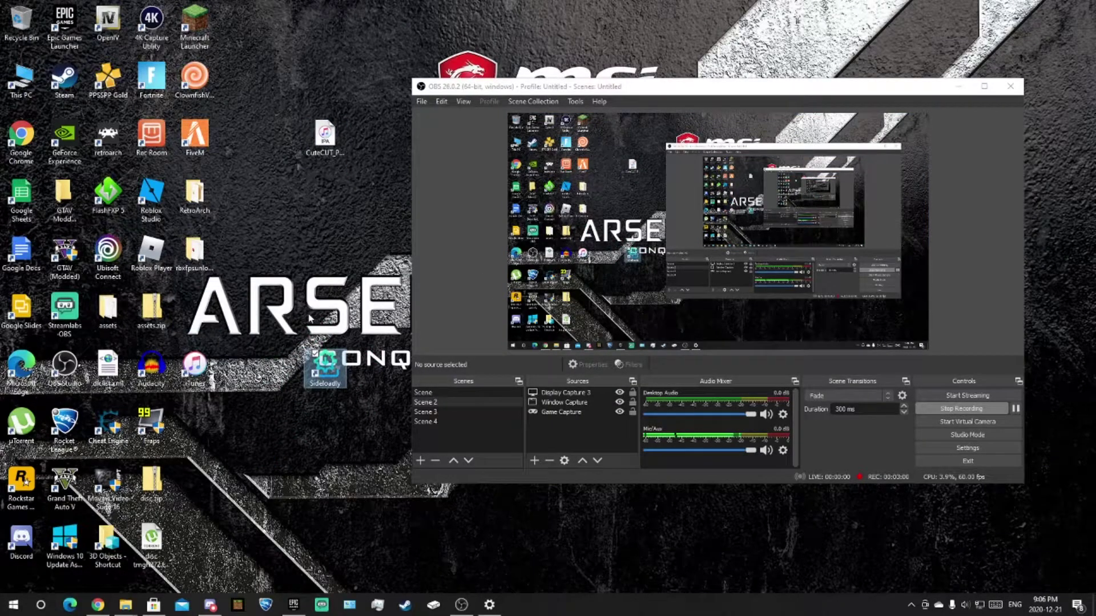
pyautogui.moveTo(268, 319); pyautogui.dragTo(359, 404)
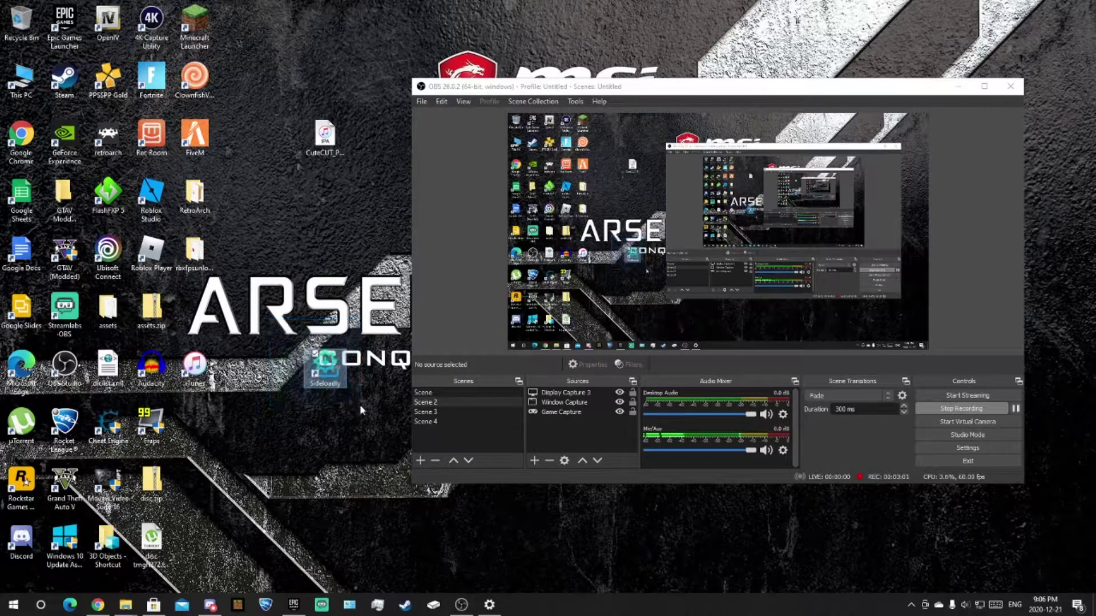
pyautogui.doubleClick(329, 366)
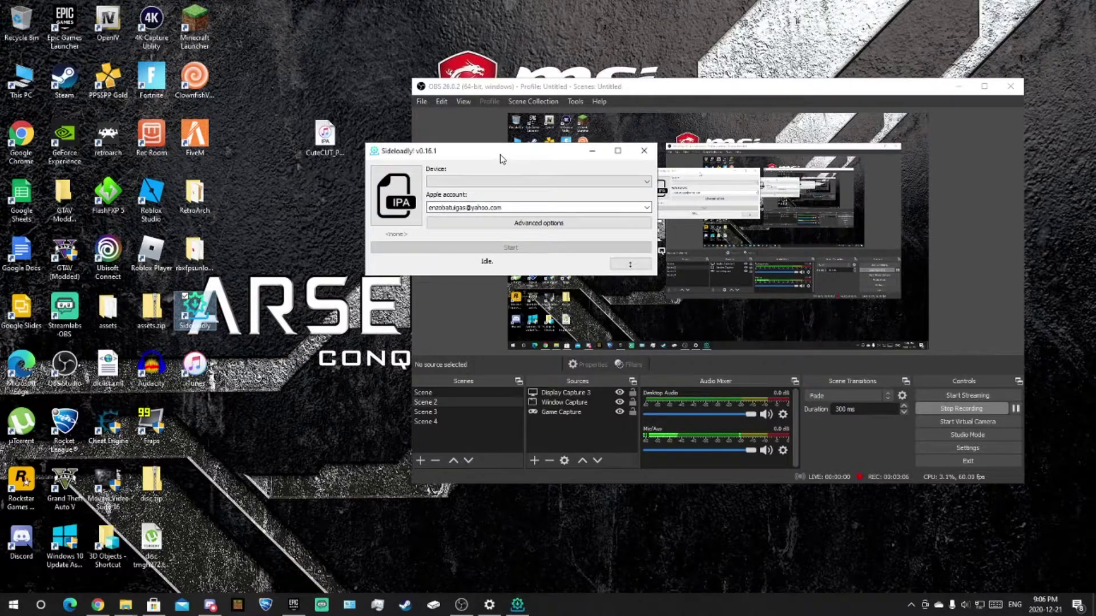
pyautogui.moveTo(500, 159); pyautogui.dragTo(510, 231)
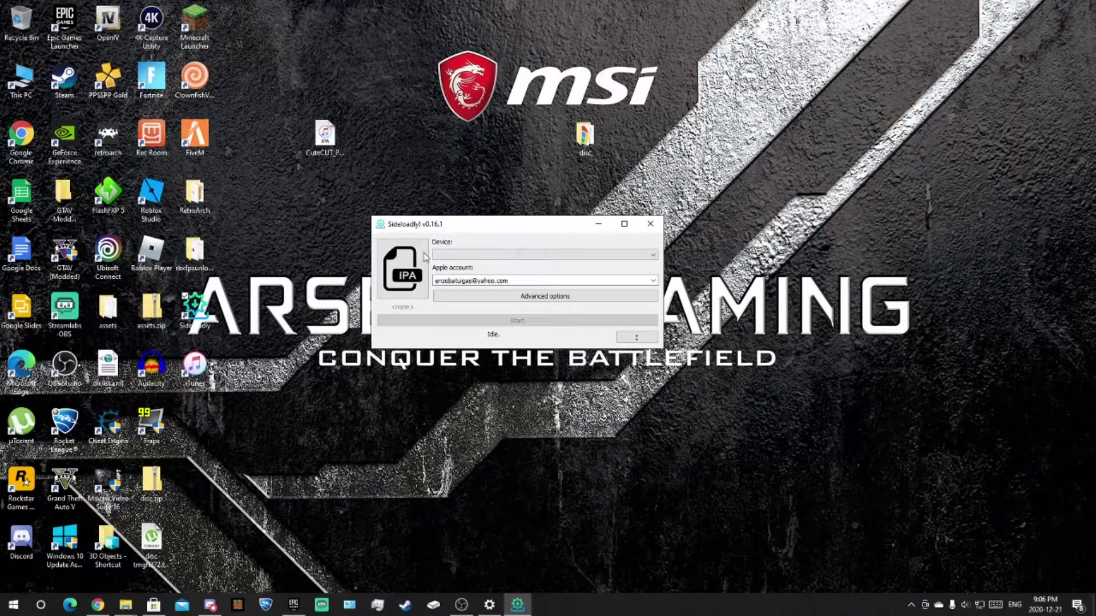
pyautogui.moveTo(445, 228); pyautogui.dragTo(454, 282)
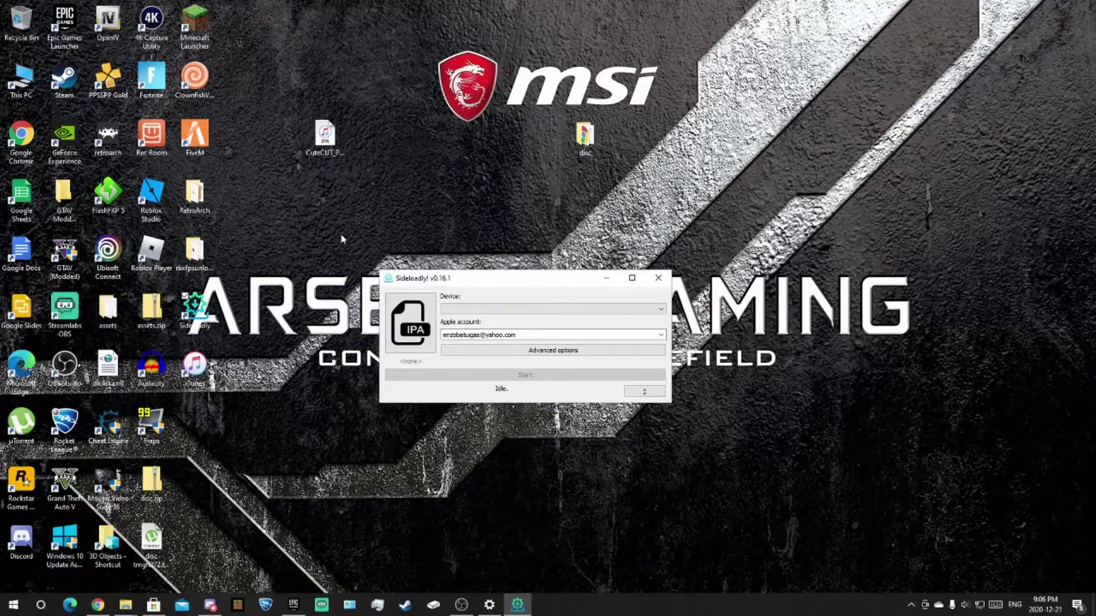
# Load the CuteCUT_Pro_1.8.10_TMGHD272.ipa file from the desktop into Sideloadly, keeping the entered Apple account.
pyautogui.moveTo(341, 232); pyautogui.dragTo(716, 440)
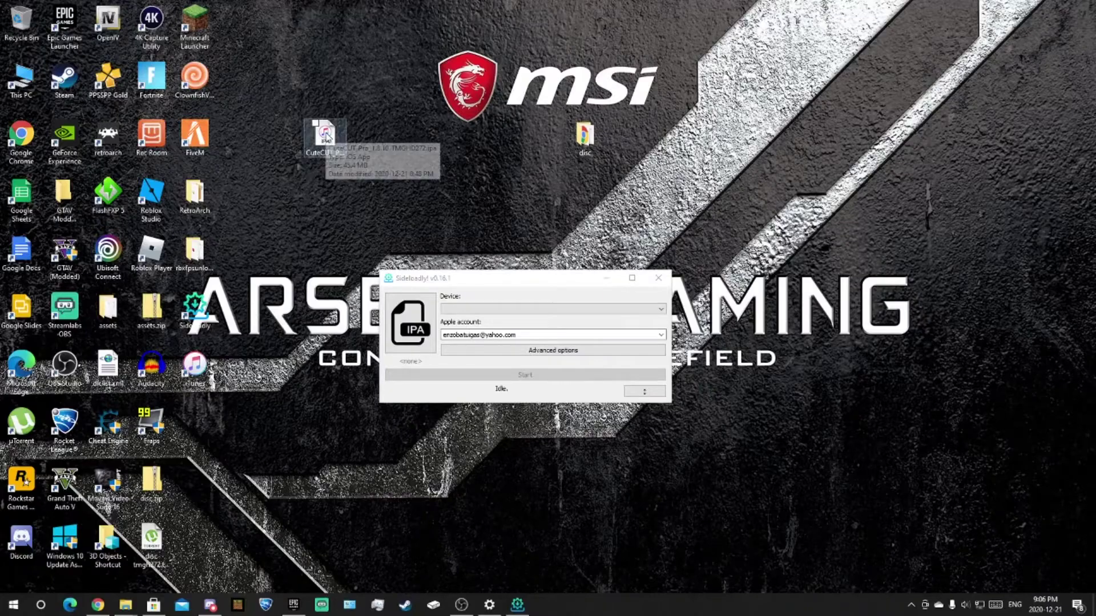
pyautogui.moveTo(327, 138); pyautogui.dragTo(358, 144)
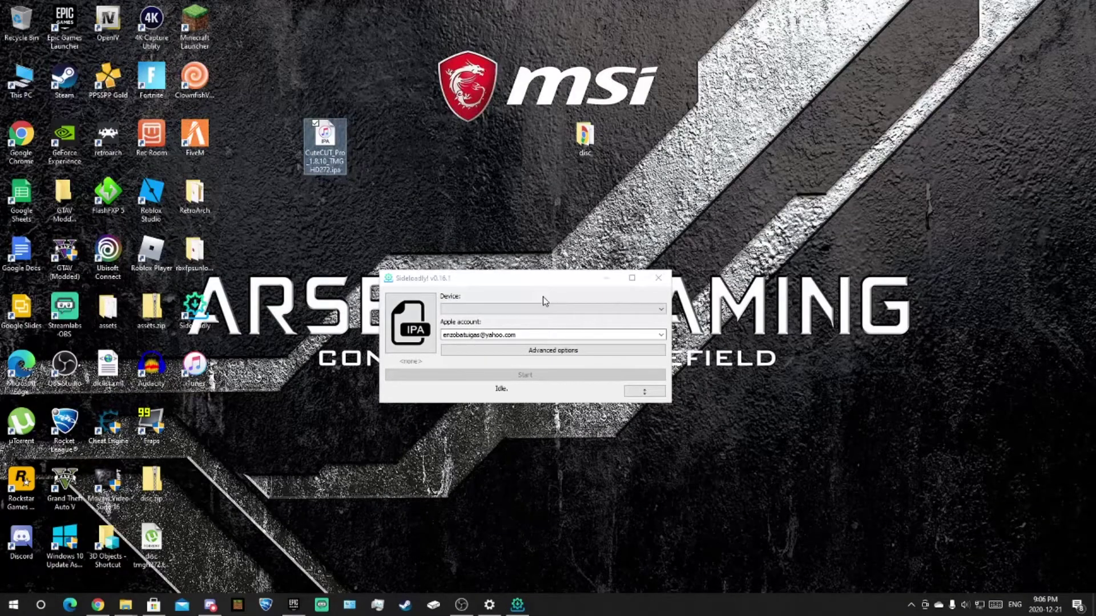
pyautogui.click(582, 335)
pyautogui.moveTo(556, 336); pyautogui.dragTo(461, 328)
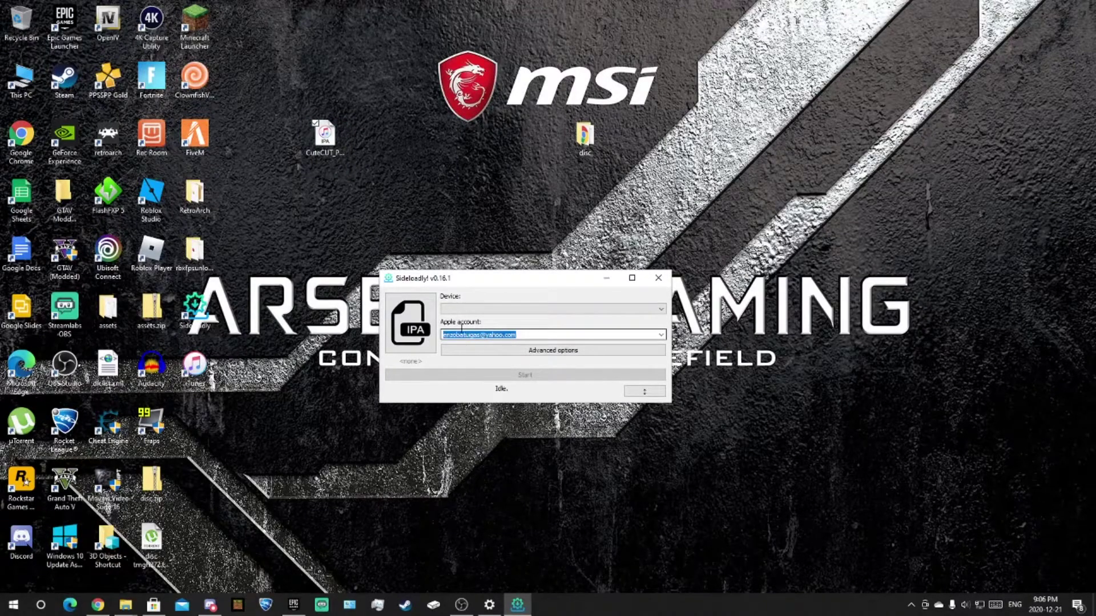
pyautogui.click(588, 335)
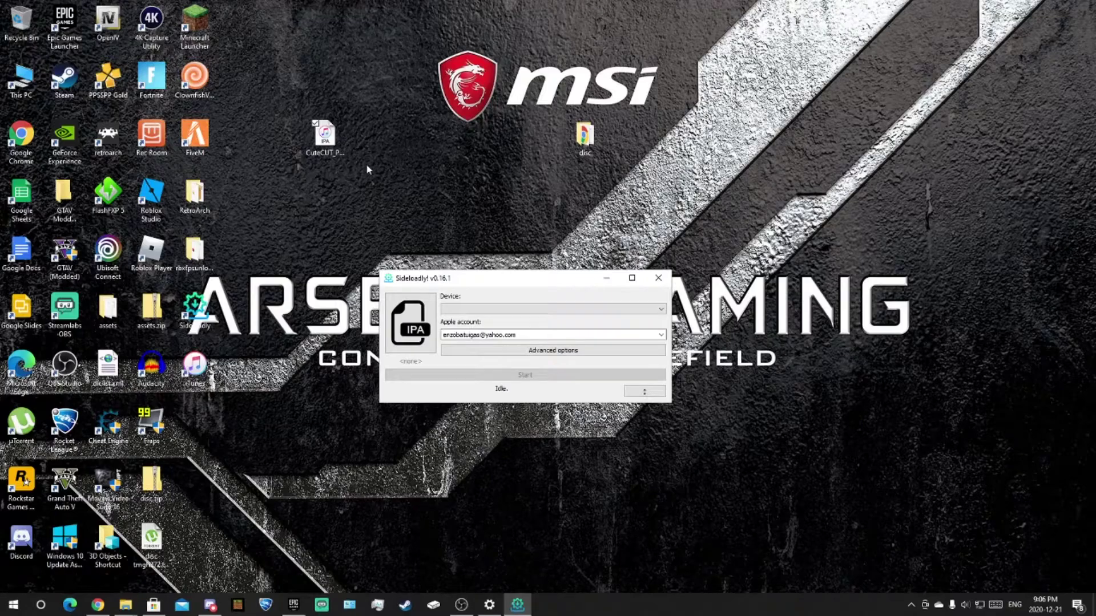
pyautogui.moveTo(323, 136); pyautogui.dragTo(482, 367)
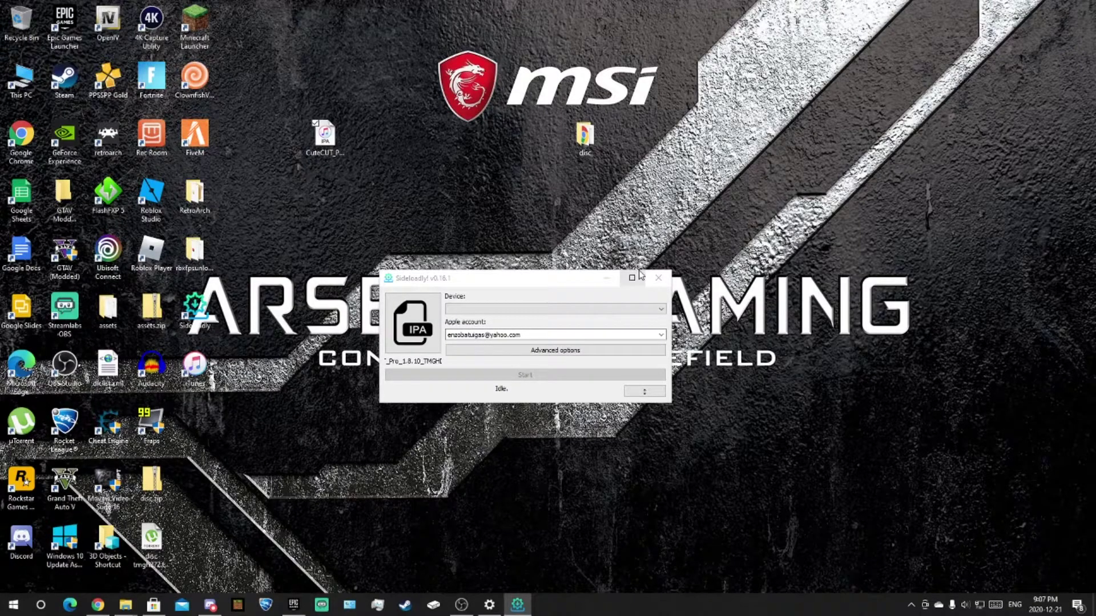
# Review Sideloadly's advanced options without enabling any, collapse them and start sideloading the IPA to the connected device.
pyautogui.moveTo(518, 281); pyautogui.dragTo(512, 215)
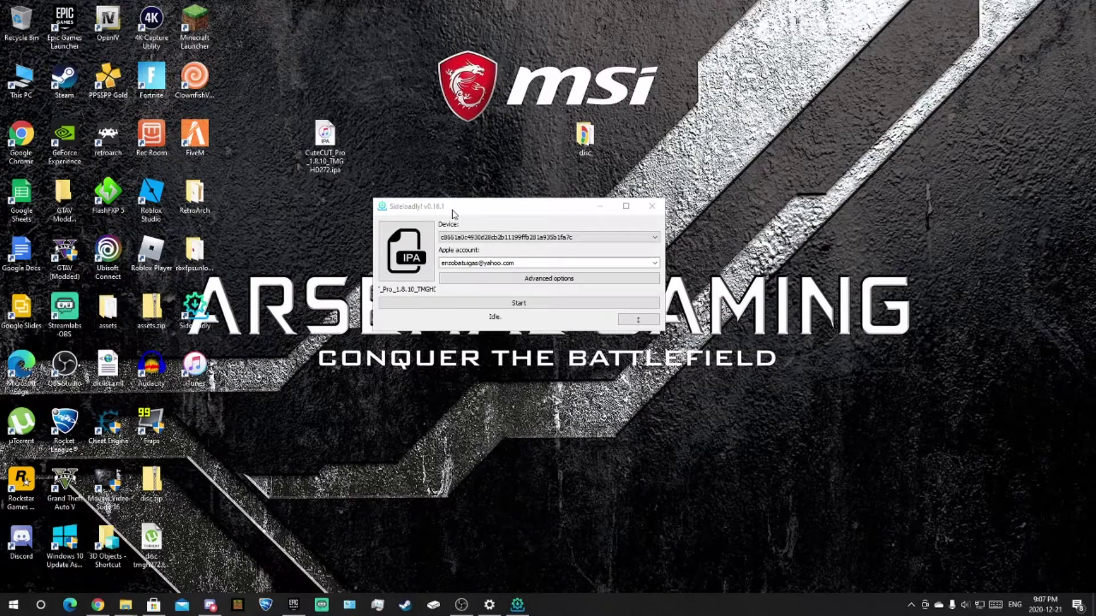
pyautogui.moveTo(453, 210); pyautogui.dragTo(454, 236)
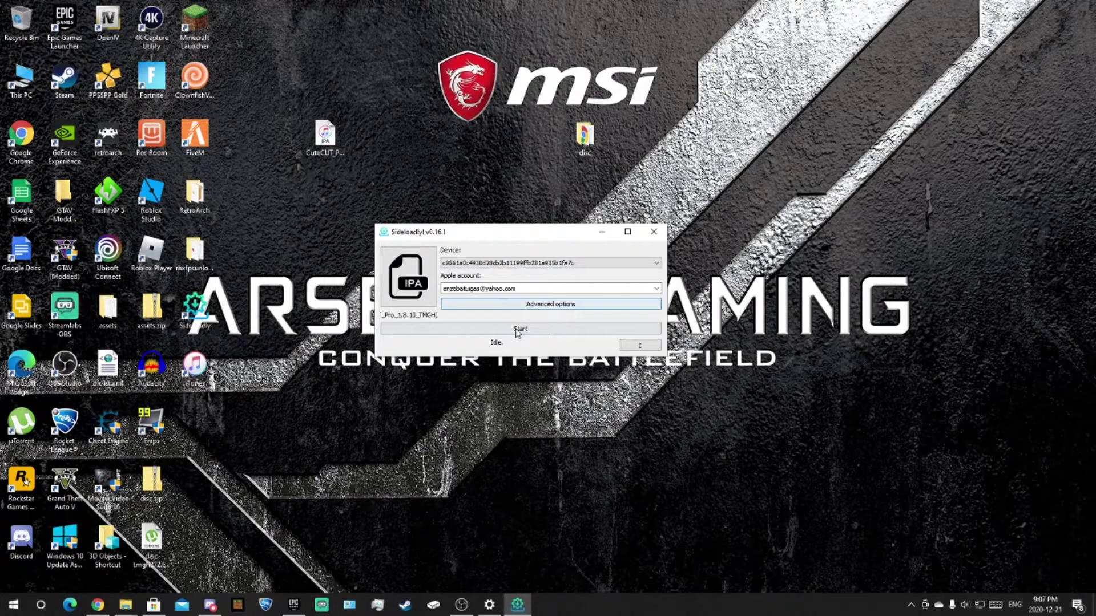
pyautogui.click(534, 305)
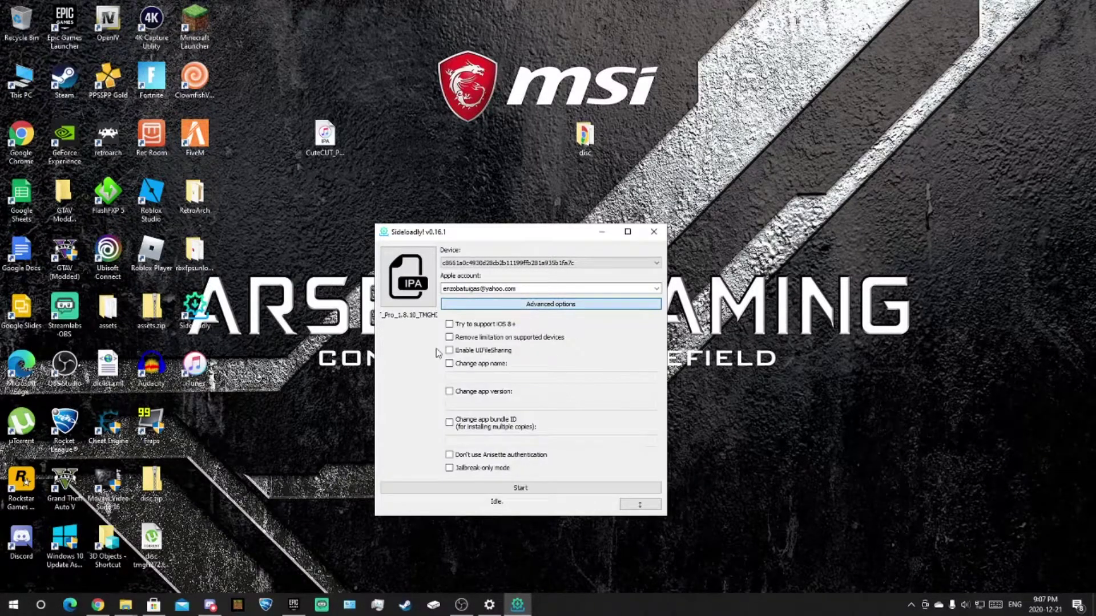
pyautogui.click(495, 306)
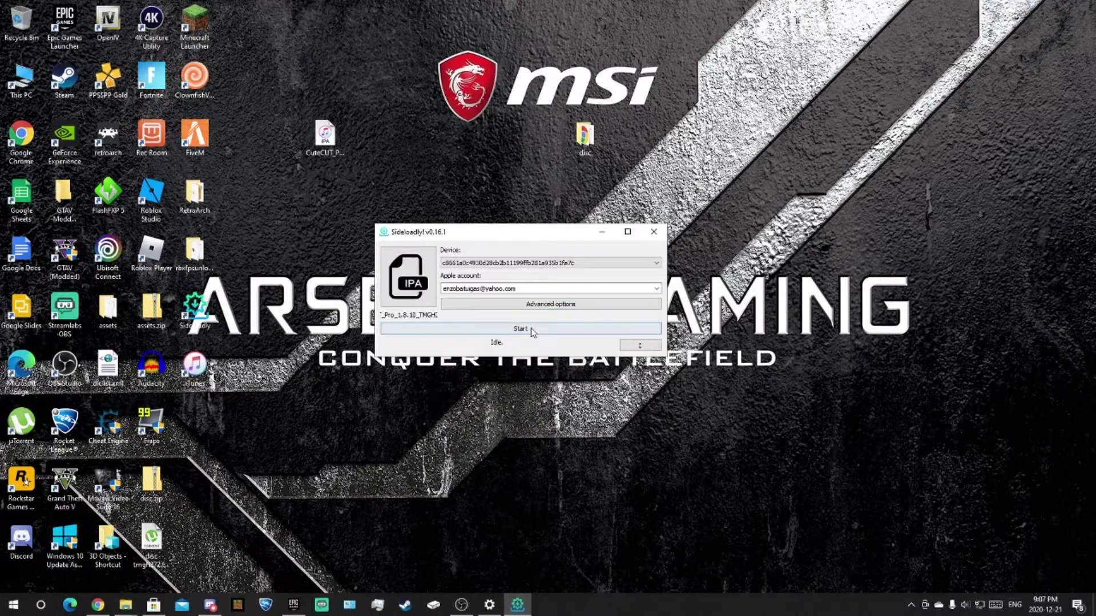
pyautogui.click(530, 331)
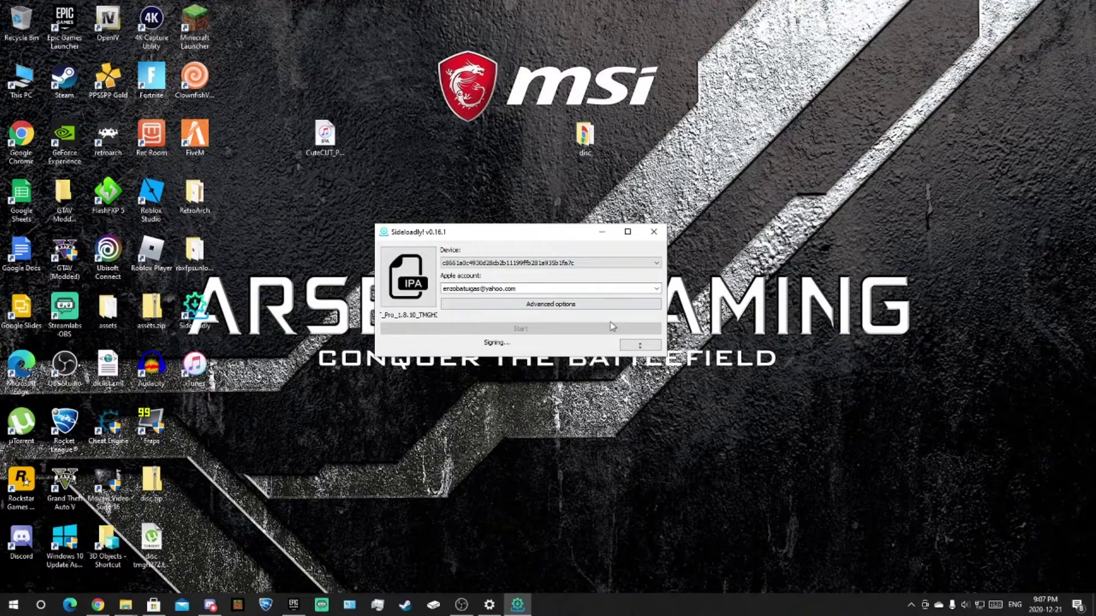
# Expand the Sideloadly log and follow the signing and installation messages through to the last line.
pyautogui.click(644, 346)
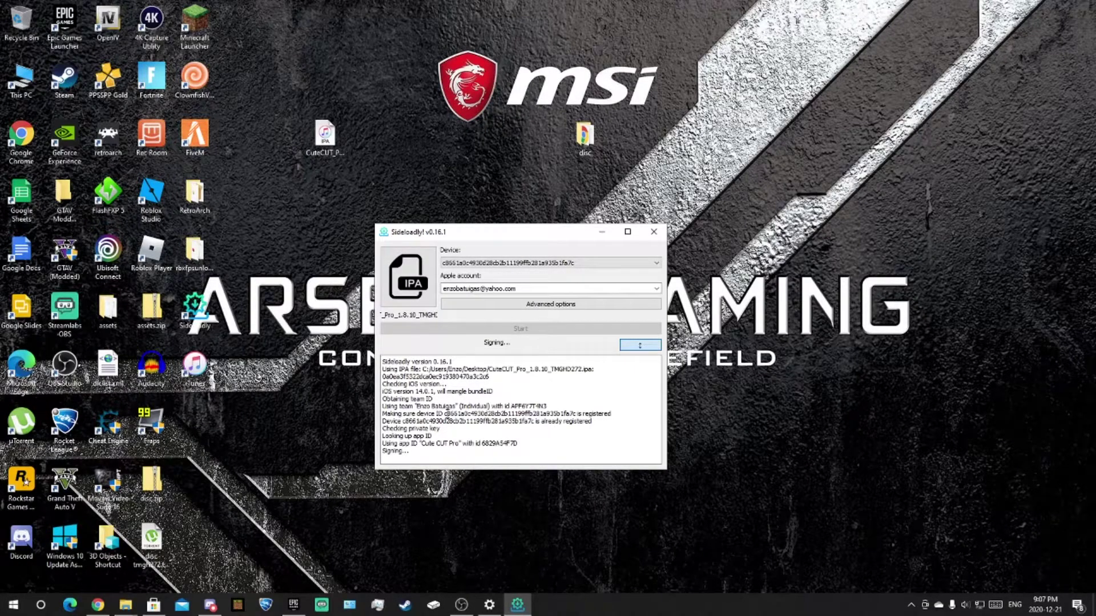
pyautogui.moveTo(387, 362); pyautogui.dragTo(563, 466)
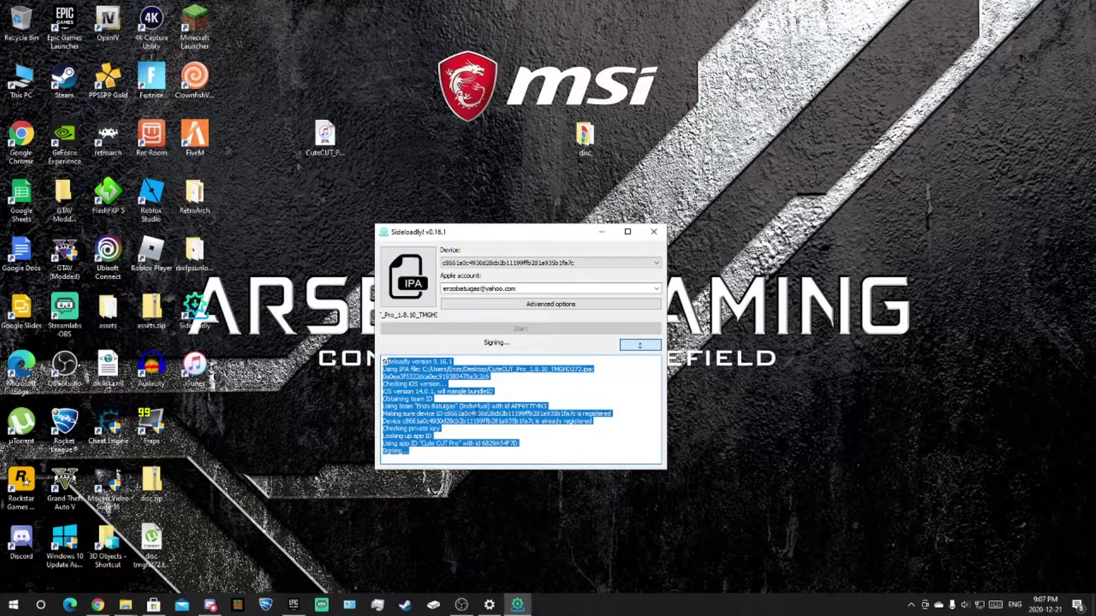
pyautogui.click(476, 412)
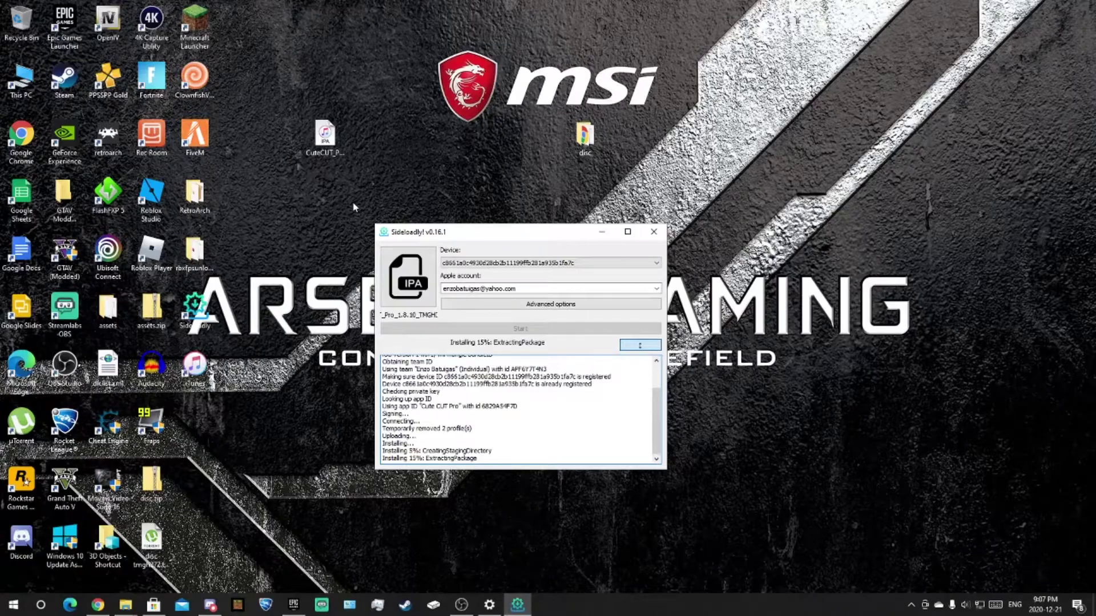
pyautogui.moveTo(354, 207); pyautogui.dragTo(684, 471)
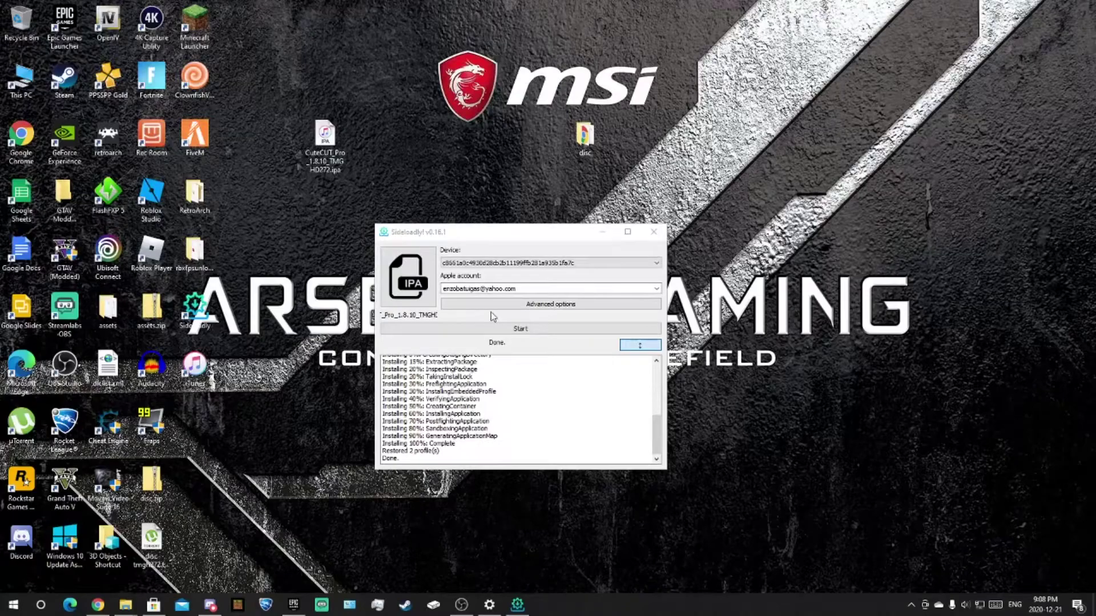
pyautogui.moveTo(484, 235); pyautogui.dragTo(484, 200)
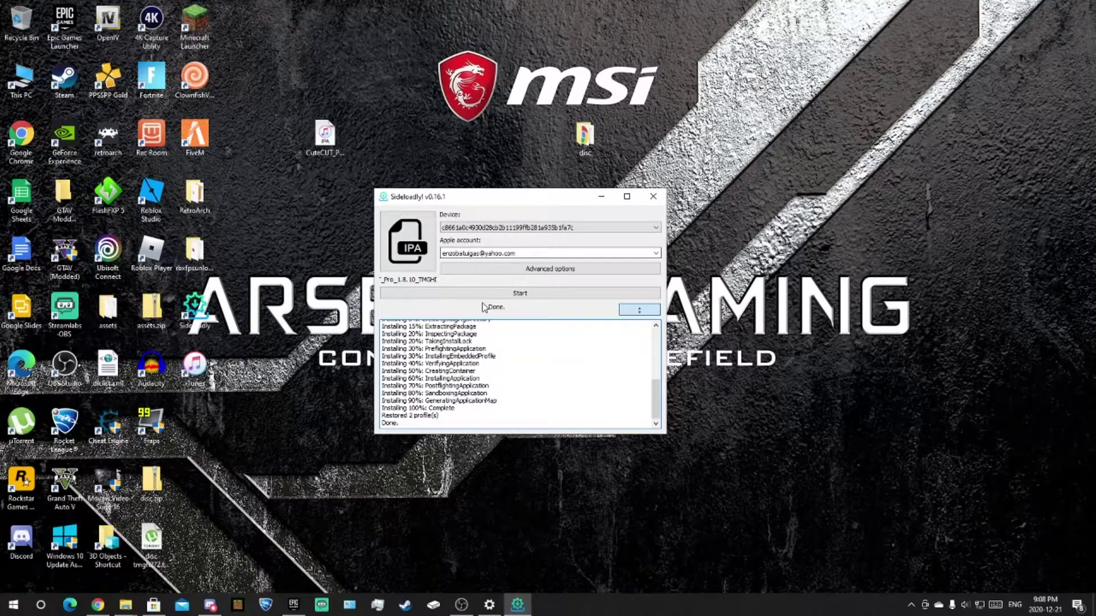
pyautogui.scroll(5, 486, 393)
pyautogui.scroll(-5, 485, 394)
pyautogui.moveTo(380, 423); pyautogui.dragTo(402, 422)
pyautogui.click(461, 605)
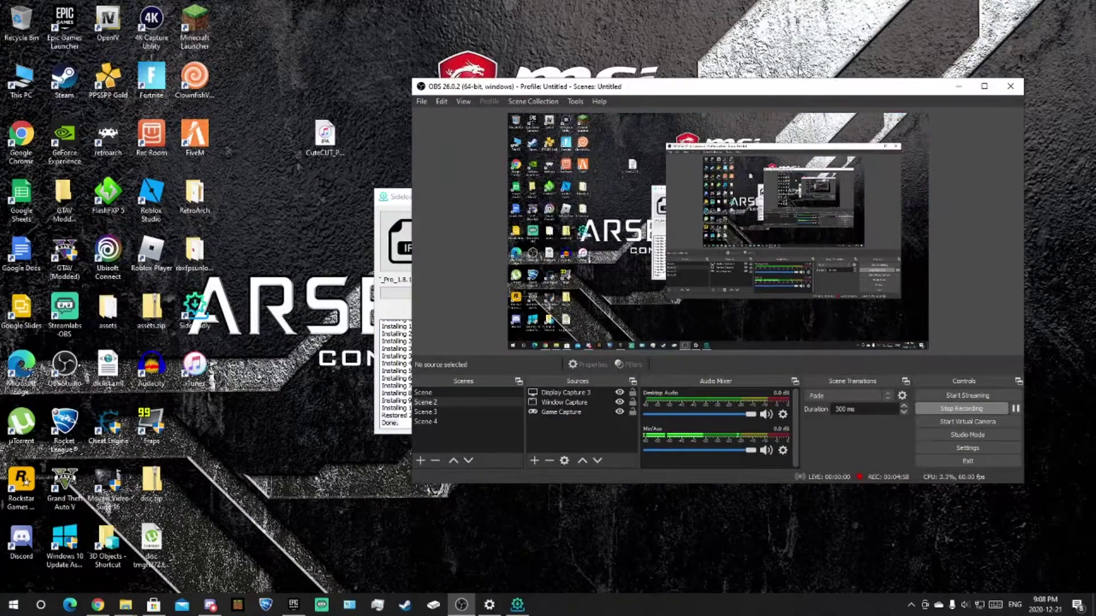
pyautogui.moveTo(804, 83); pyautogui.dragTo(671, 75)
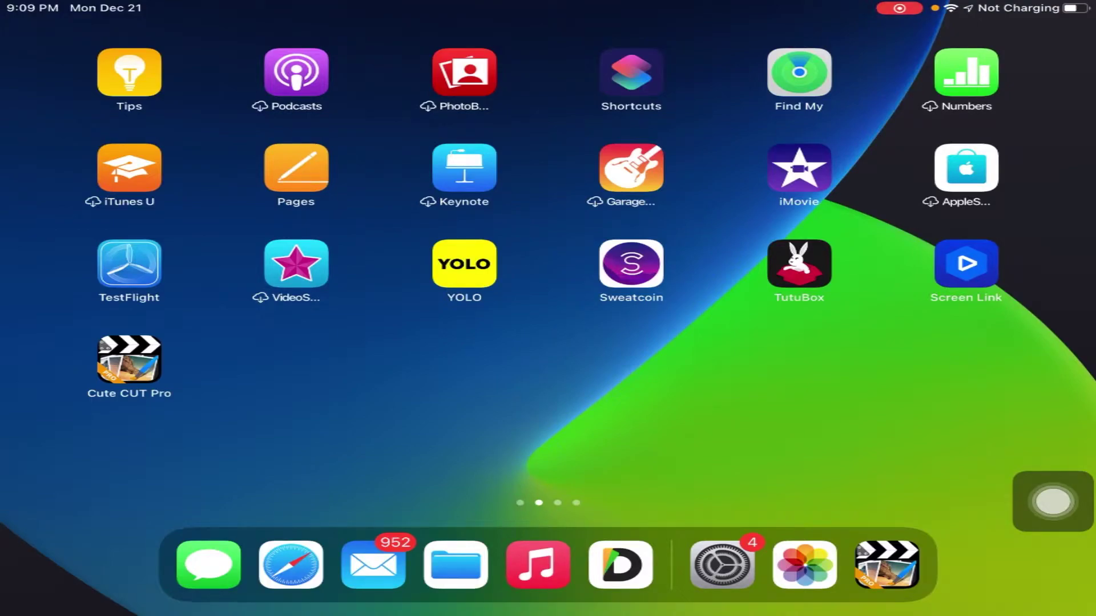
# Open Cute CUT Pro on the iPad to view its Movies page and return to the first home screen page.
pyautogui.hscroll(3, 548, 263)
pyautogui.hscroll(-1, 548, 262)
pyautogui.hscroll(-2, 547, 263)
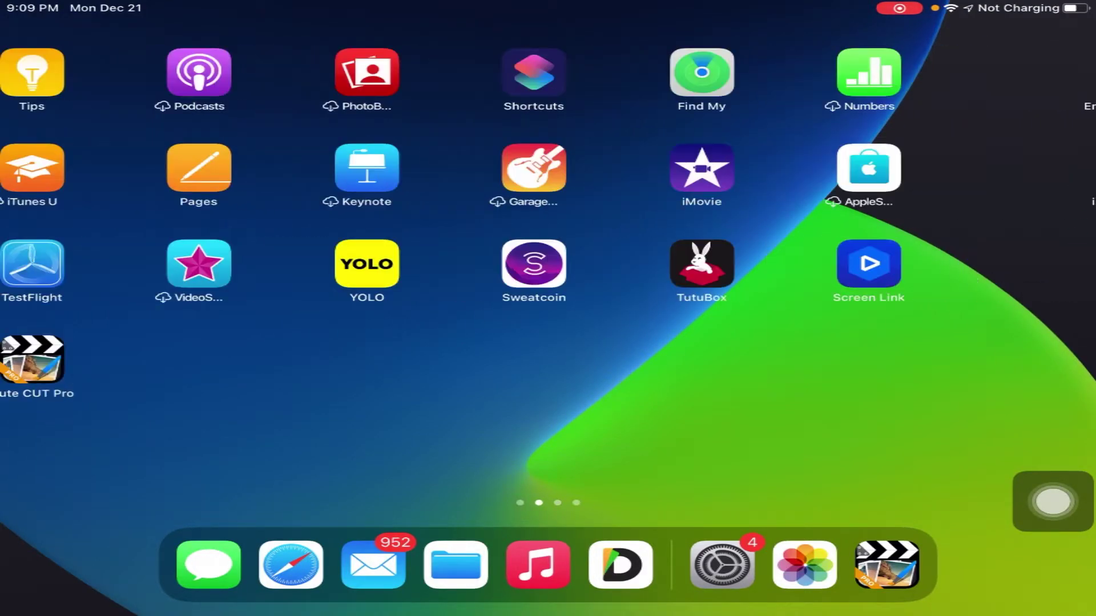
pyautogui.click(129, 359)
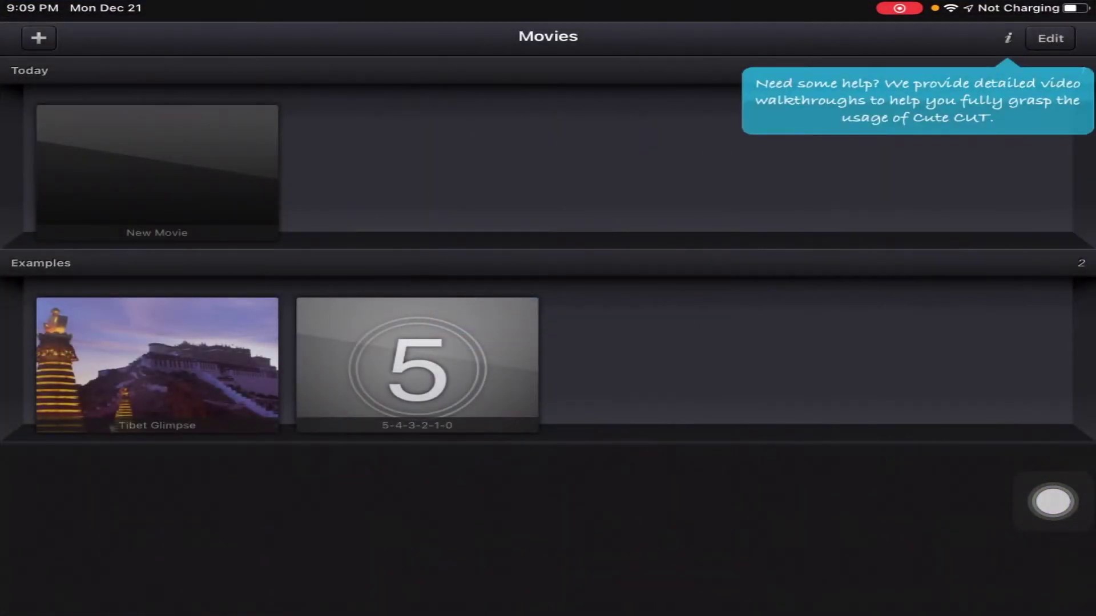
pyautogui.click(1052, 501)
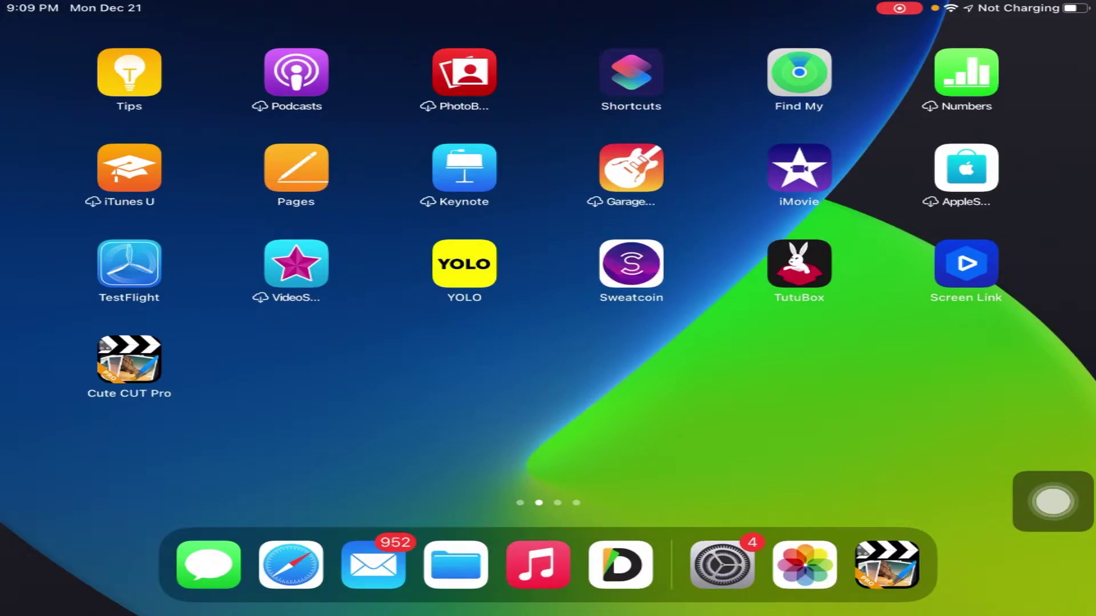
pyautogui.click(1053, 501)
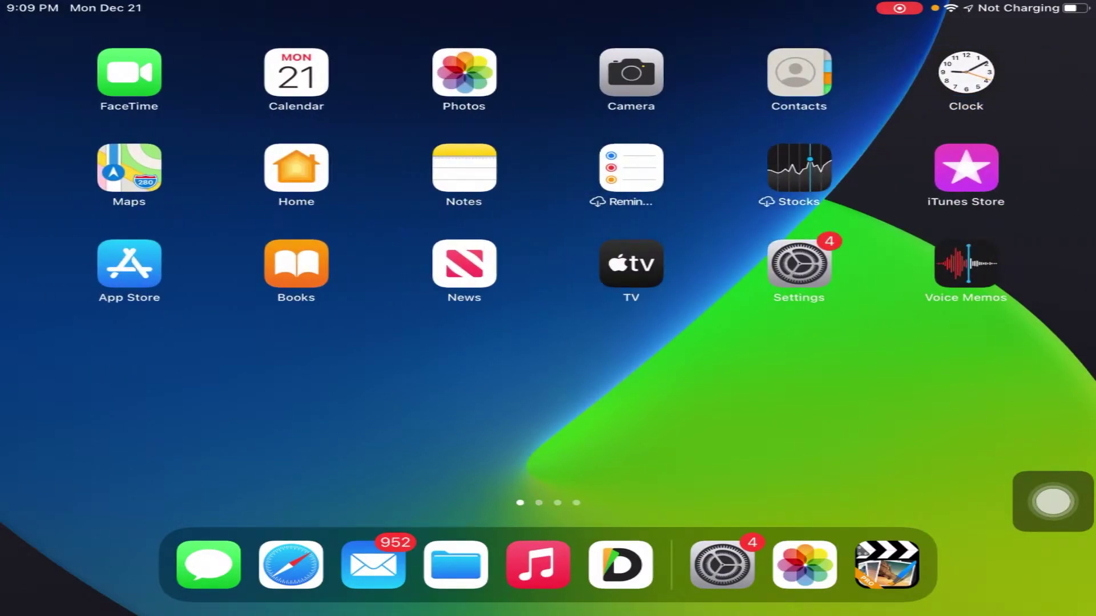
# Move the floating AssistiveTouch control higher along the screen edge and open the iPad's Settings app.
pyautogui.moveTo(1053, 502); pyautogui.dragTo(1040, 300)
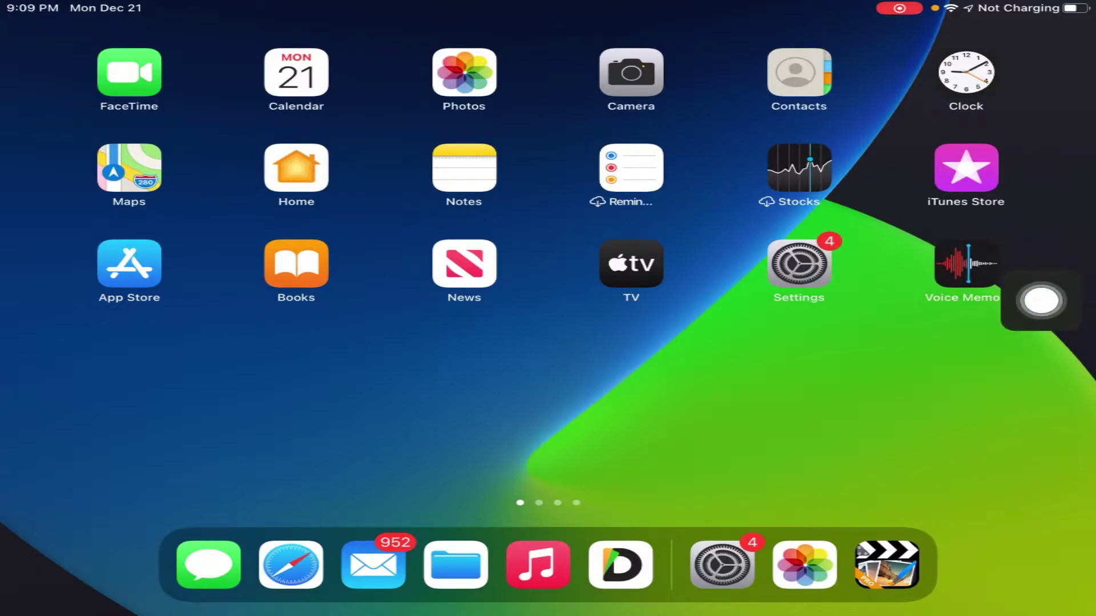
pyautogui.moveTo(548, 342); pyautogui.dragTo(605, 342)
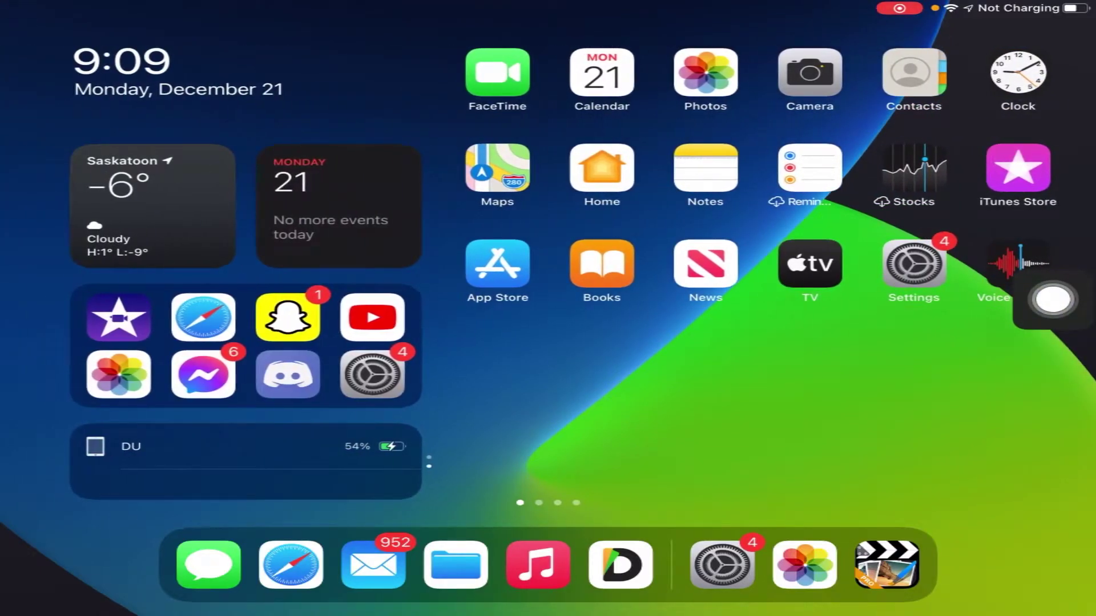
pyautogui.click(915, 256)
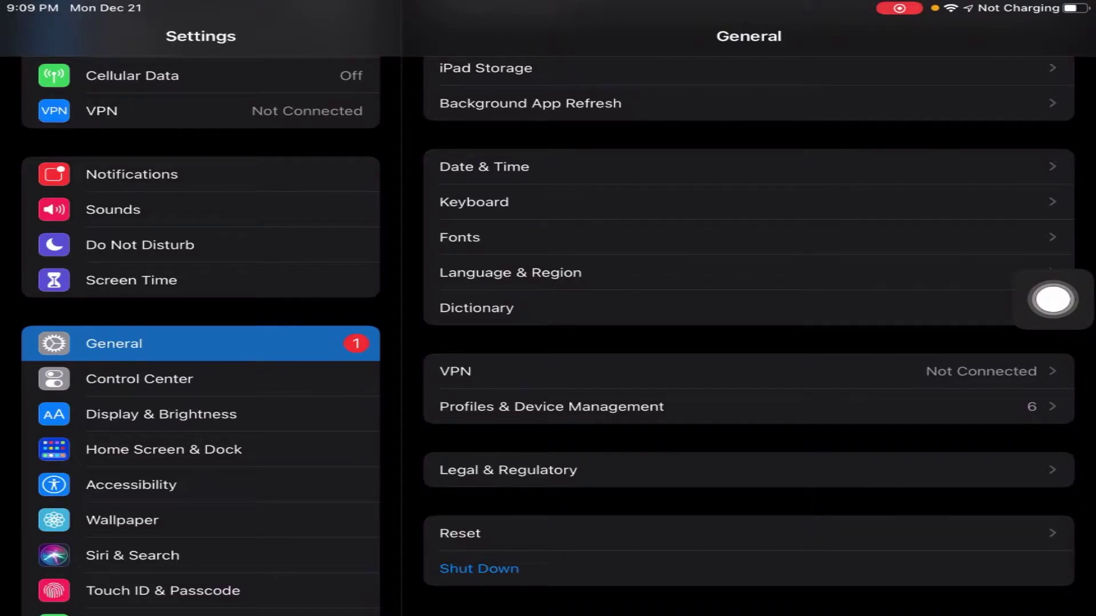
# Look through the General settings to locate the Profiles & Device Management entry below VPN.
pyautogui.scroll(3, 200, 342)
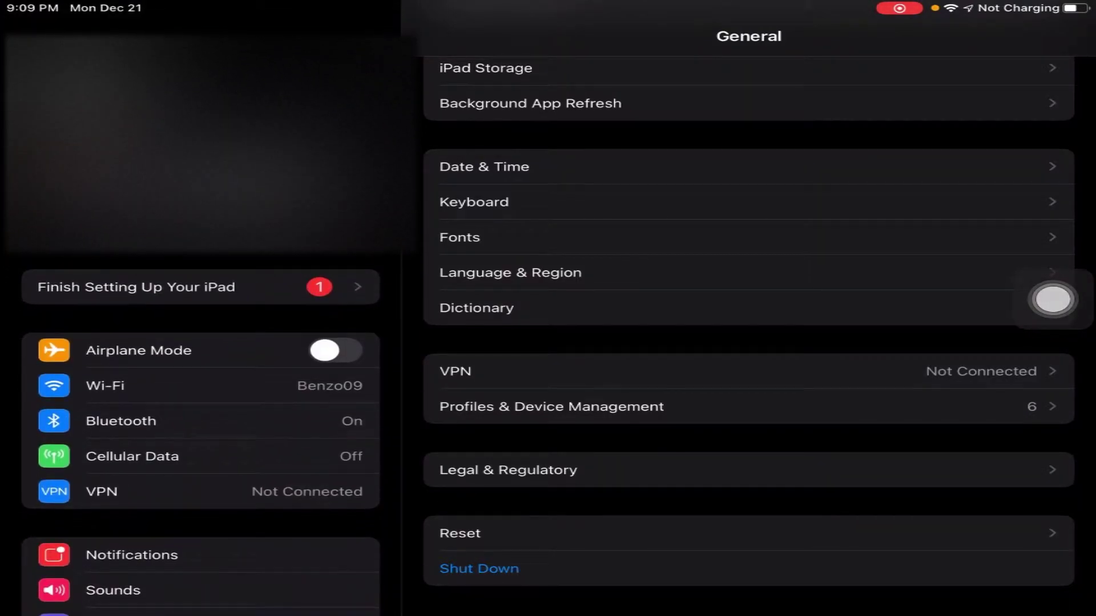
pyautogui.scroll(-5, 199, 342)
pyautogui.scroll(5, 199, 343)
pyautogui.click(454, 371)
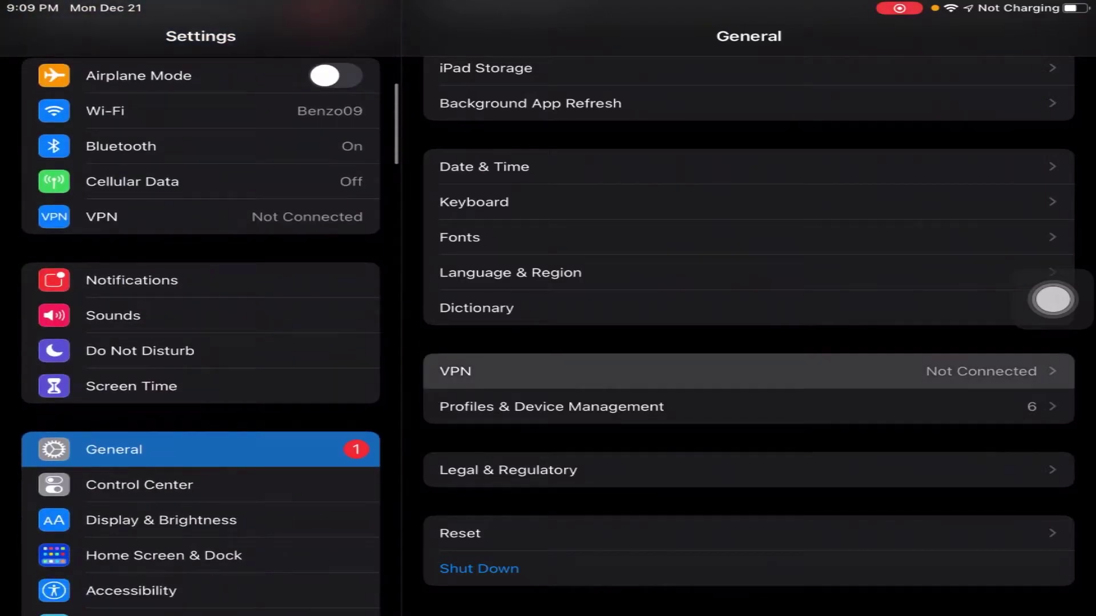
pyautogui.click(456, 36)
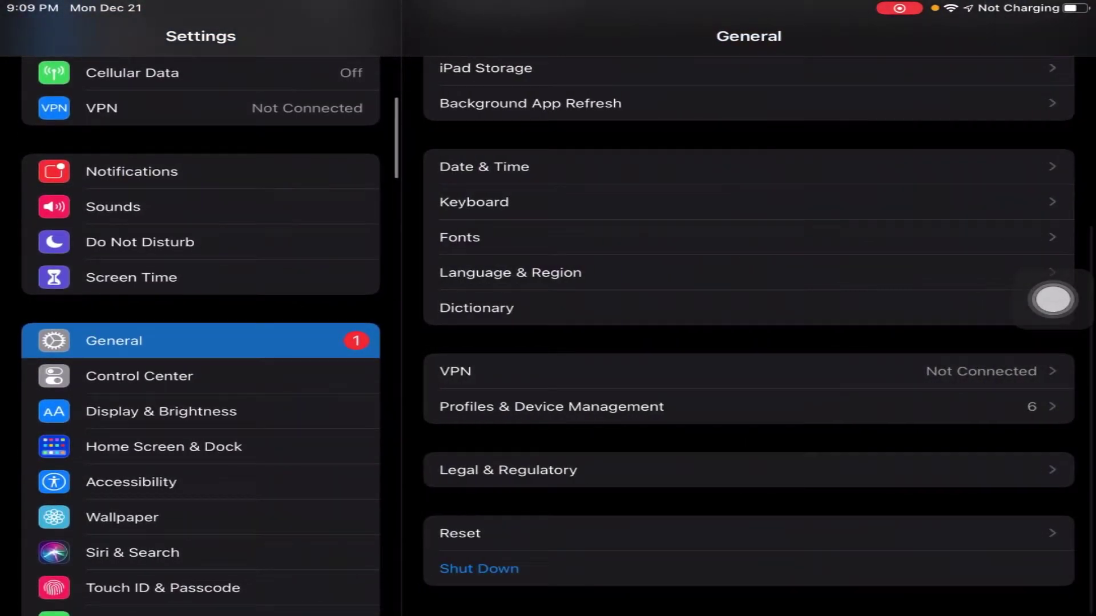
pyautogui.scroll(5, 747, 343)
pyautogui.scroll(-4, 747, 342)
pyautogui.scroll(4, 747, 343)
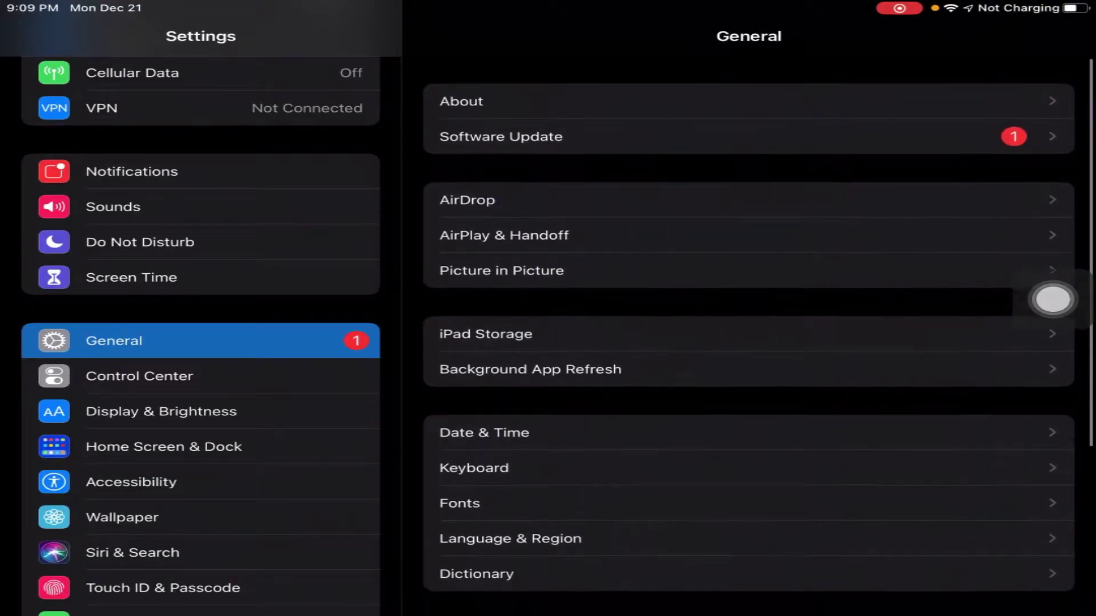
pyautogui.scroll(-5, 748, 342)
pyautogui.scroll(-2, 748, 343)
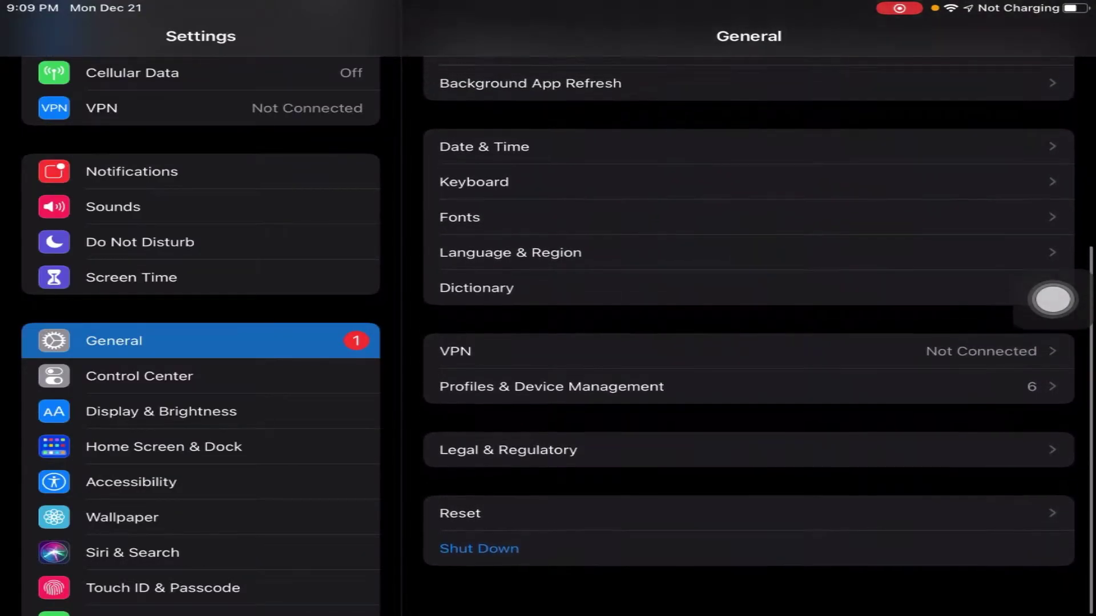
# Open Profiles & Device Management and view the developer app profile that lists Cute CUT Pro.
pyautogui.scroll(-2, 748, 342)
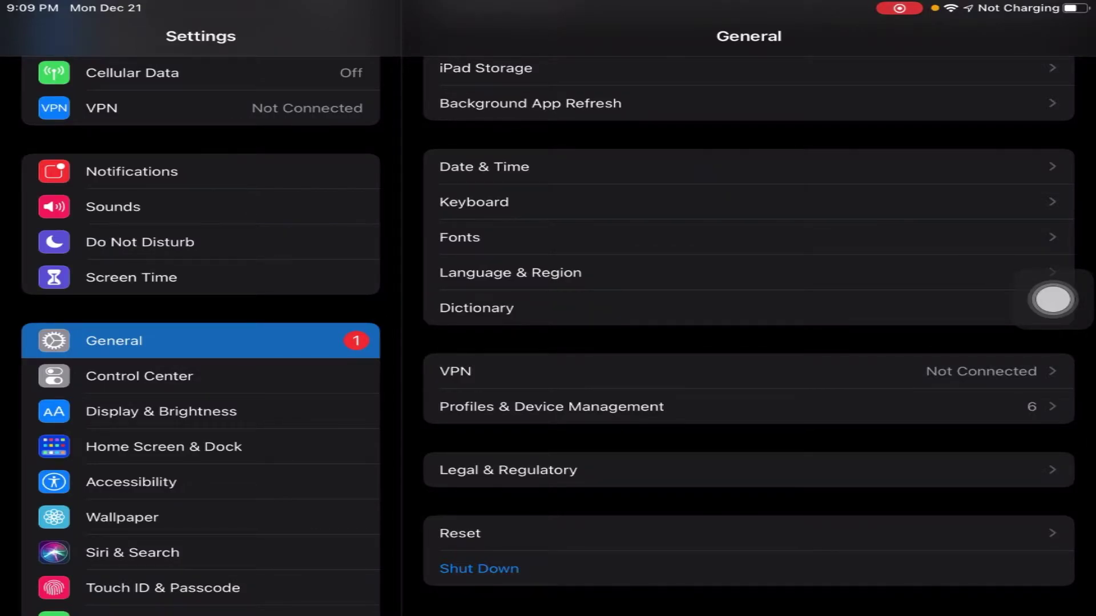
pyautogui.click(552, 406)
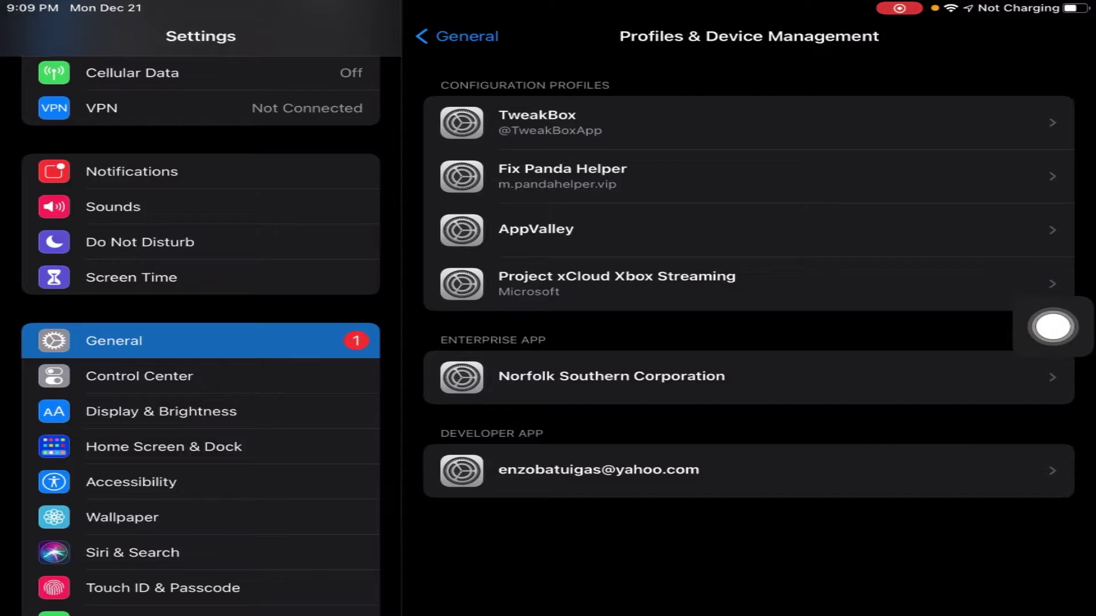
pyautogui.click(748, 470)
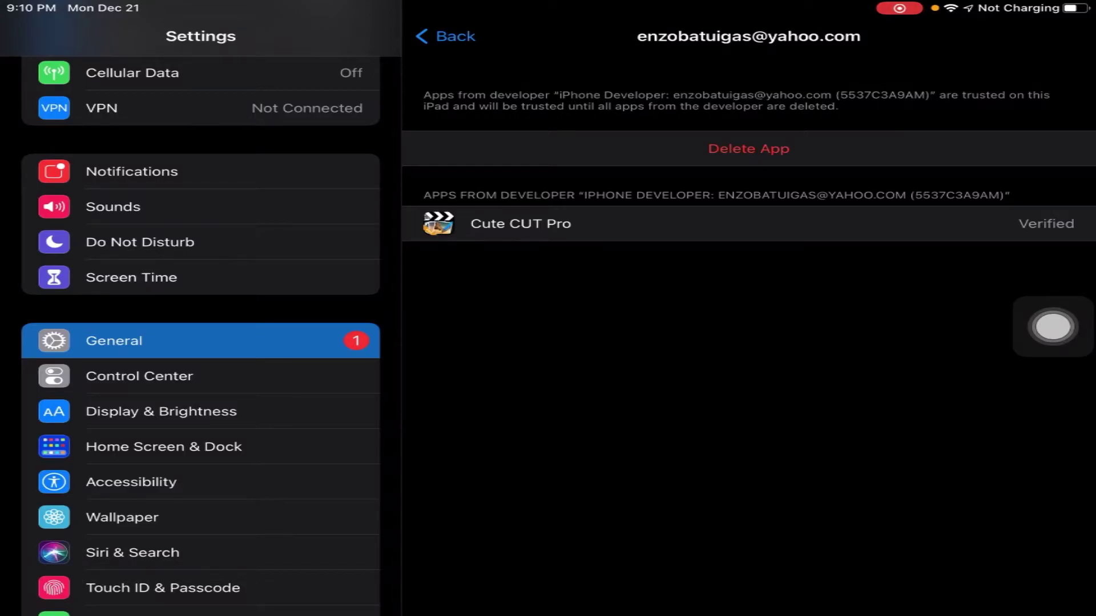
pyautogui.moveTo(1053, 326); pyautogui.dragTo(858, 297)
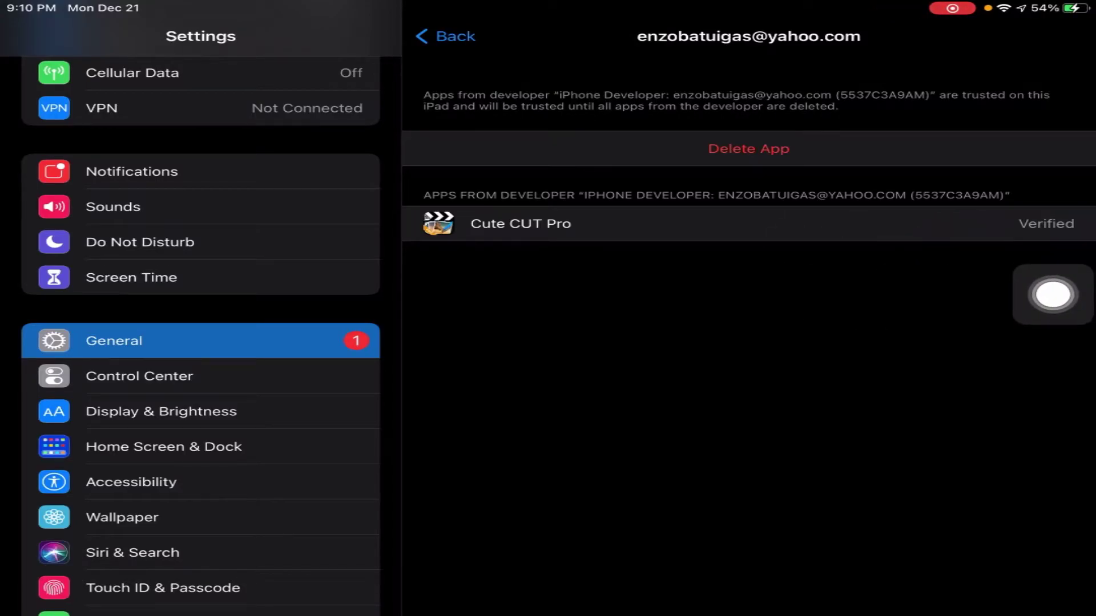
pyautogui.scroll(1, 748, 184)
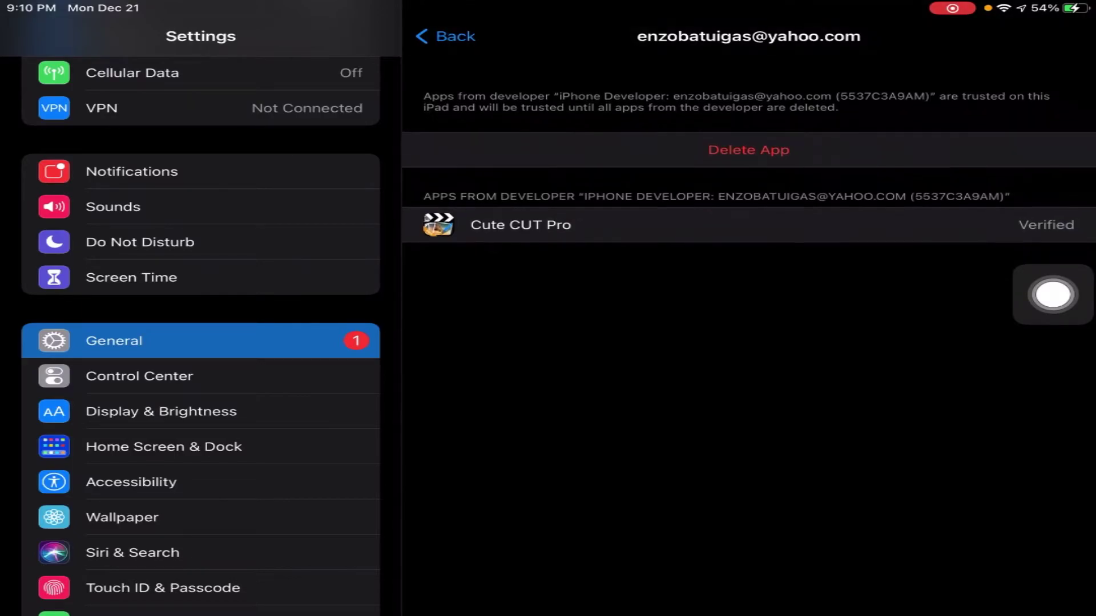
pyautogui.scroll(1, 749, 183)
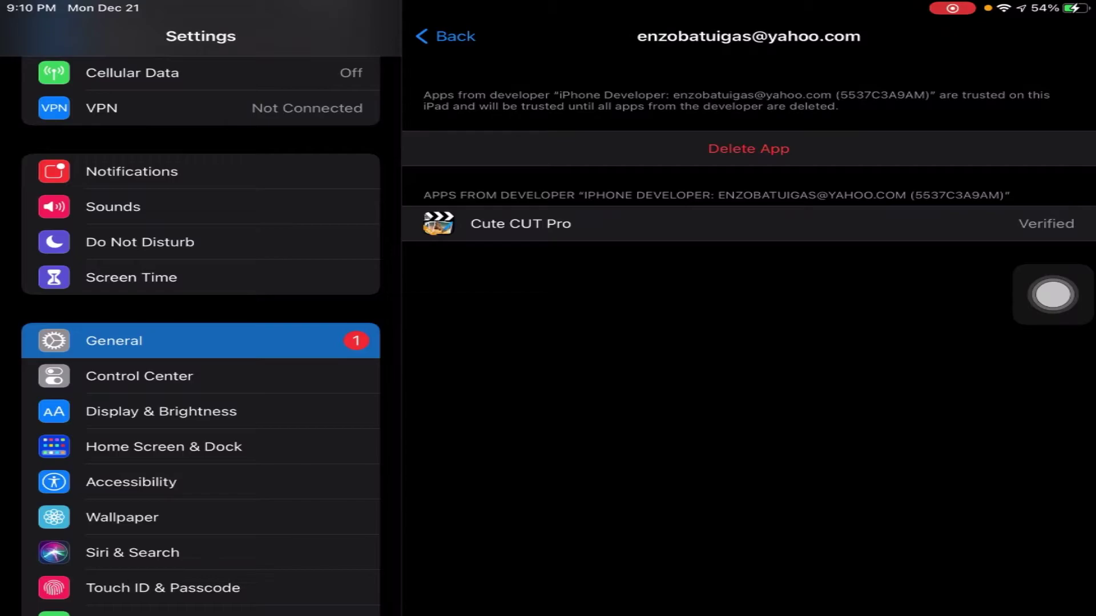
# Leave Settings, open Cute CUT Pro from the second home screen page and dismiss the help tip on its Movies page.
pyautogui.click(1053, 294)
pyautogui.hscroll(3, 548, 274)
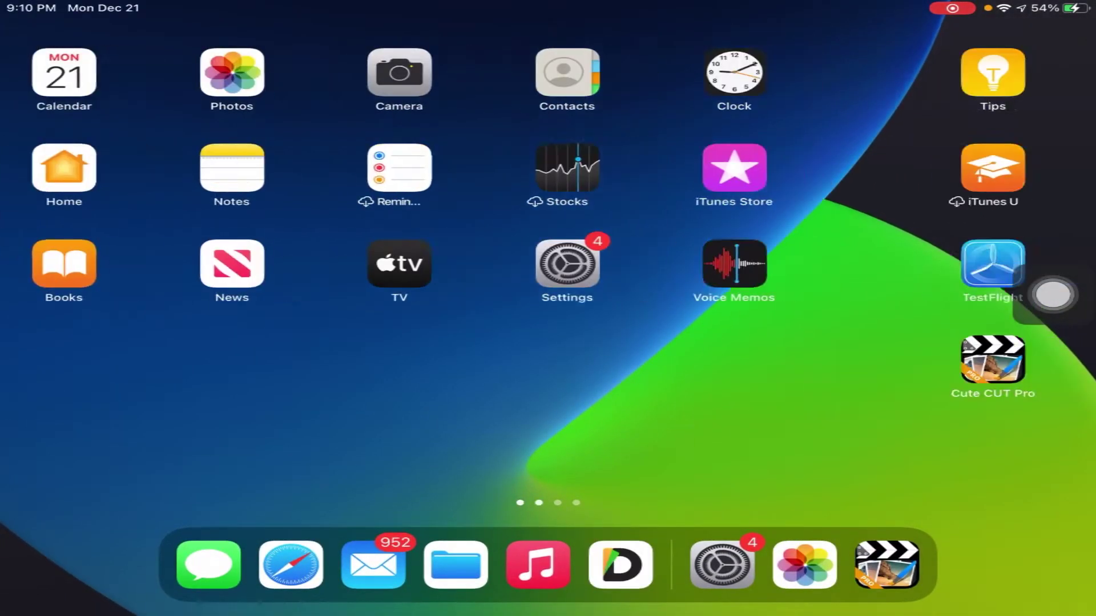
pyautogui.click(129, 359)
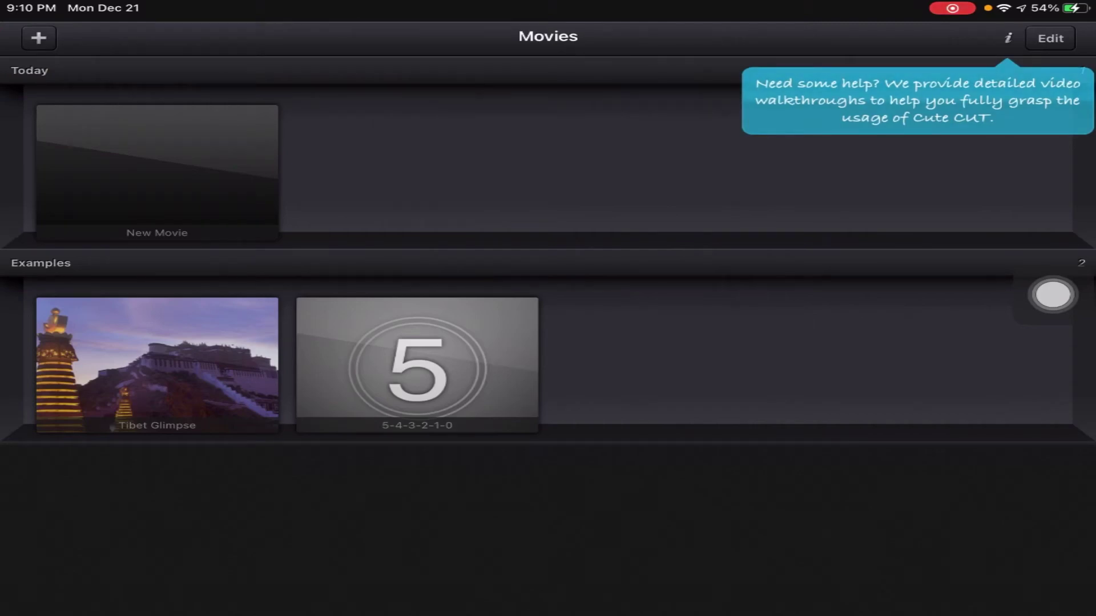
pyautogui.click(1050, 38)
pyautogui.click(1050, 39)
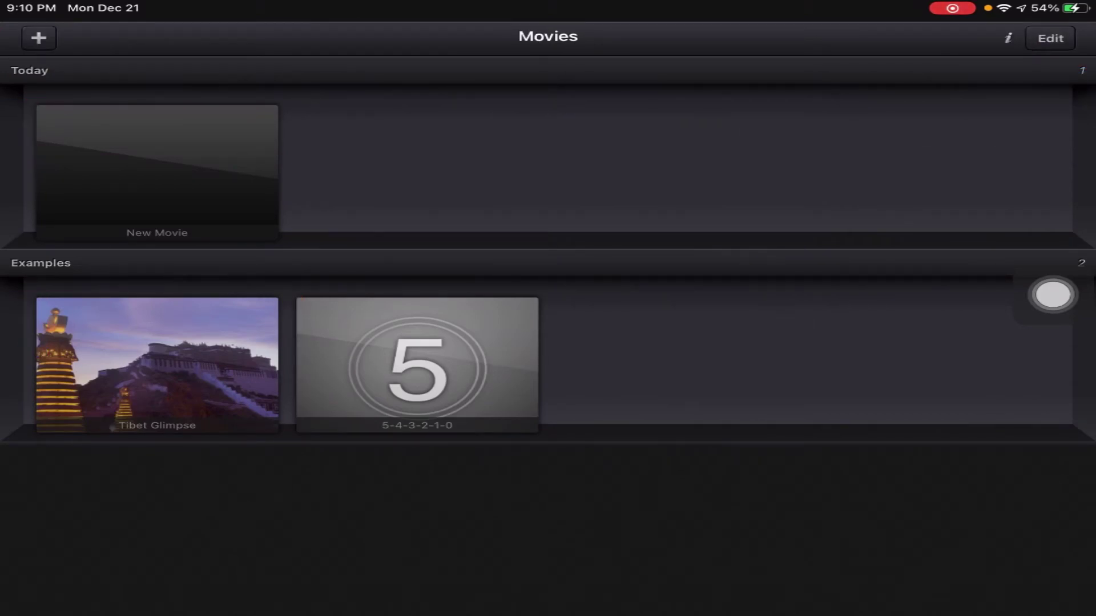
# Create a new HD landscape movie with its frame rate set to 60.
pyautogui.click(38, 37)
pyautogui.click(620, 197)
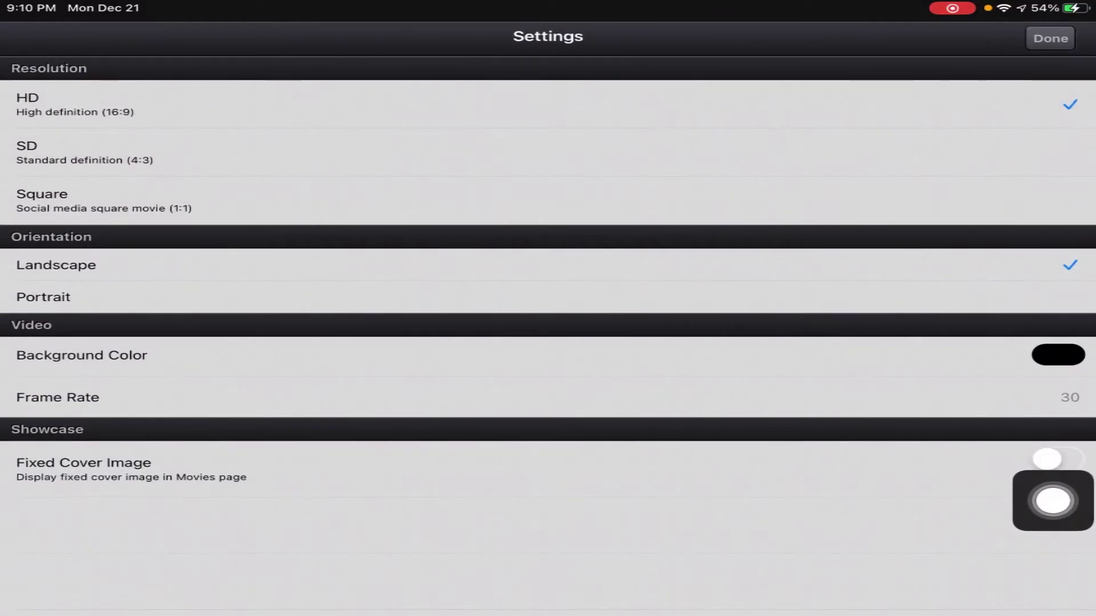
pyautogui.click(548, 397)
pyautogui.click(542, 282)
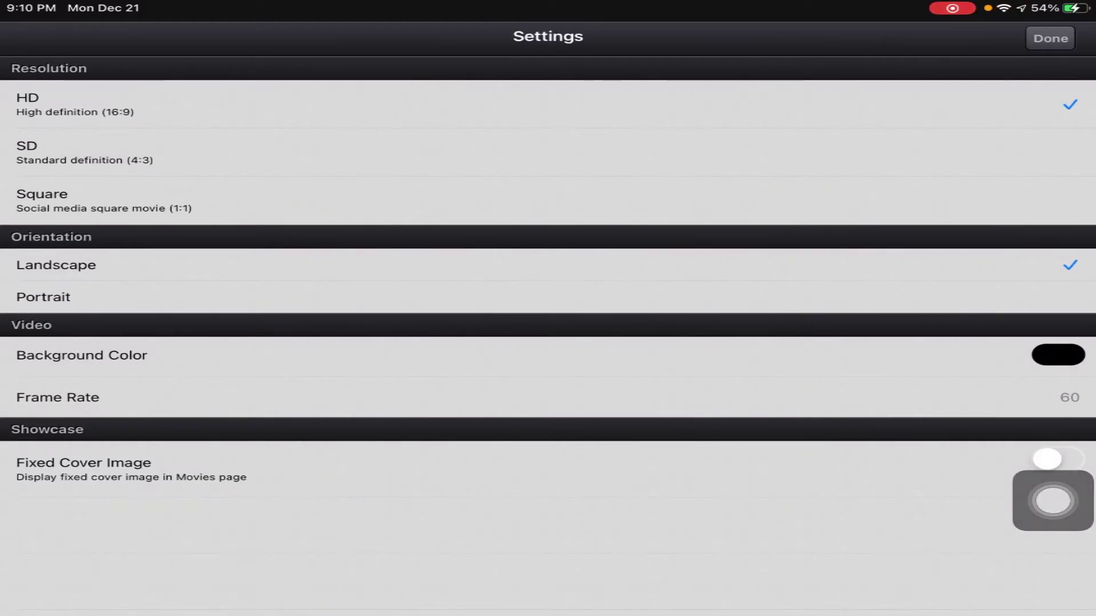
pyautogui.scroll(1, 548, 343)
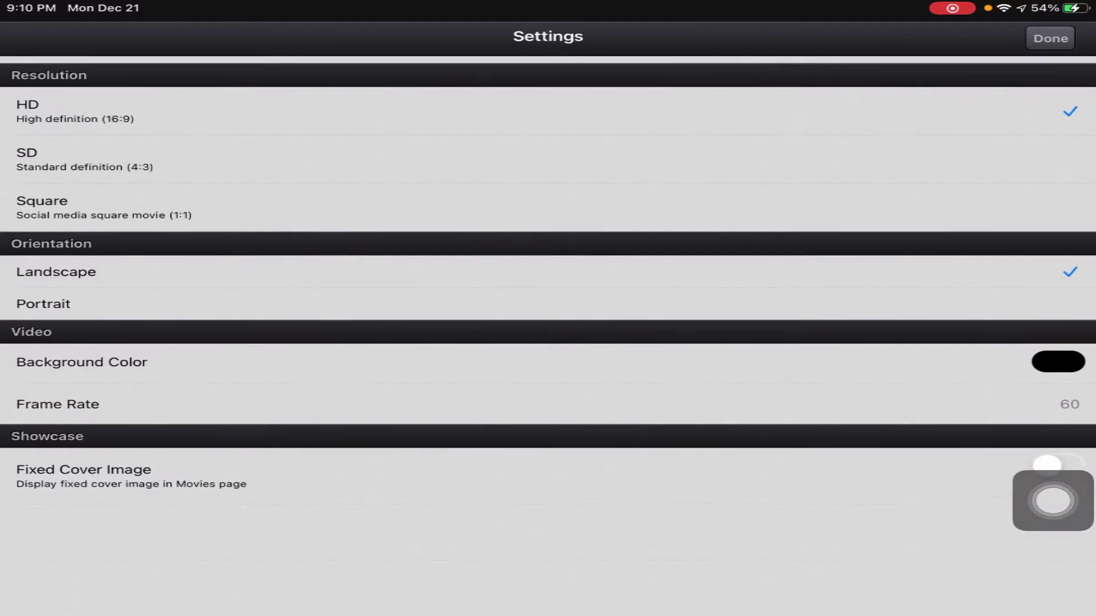
pyautogui.scroll(-1, 548, 342)
pyautogui.click(1050, 39)
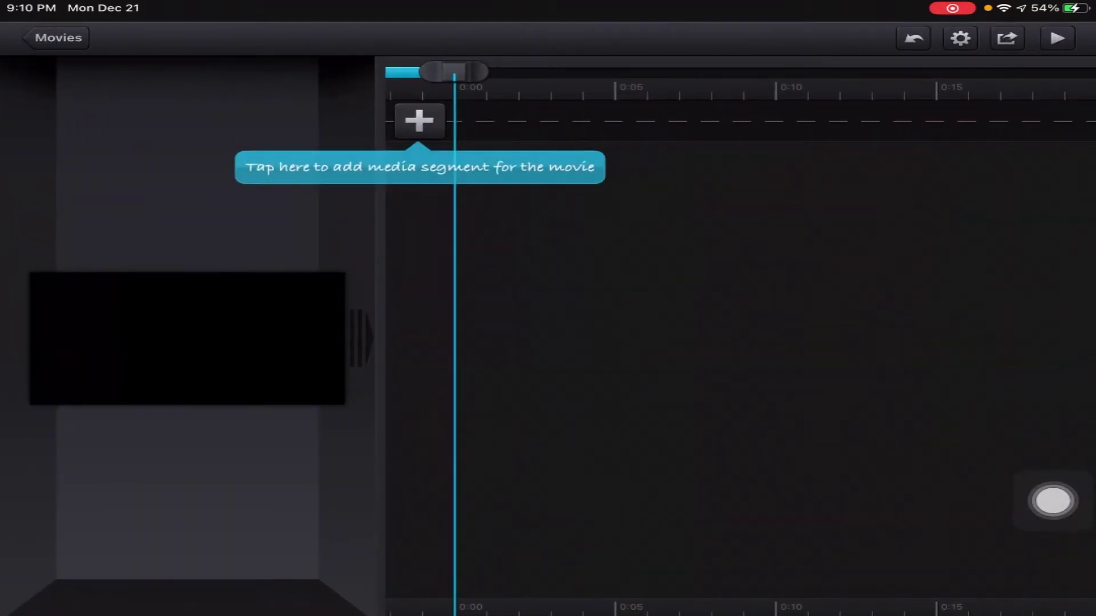
# Add the 7:45 video dated 12.6 from Recents to the timeline, allowing access to all photos and acknowledging the video address notice.
pyautogui.moveTo(360, 338); pyautogui.dragTo(304, 338)
pyautogui.click(600, 121)
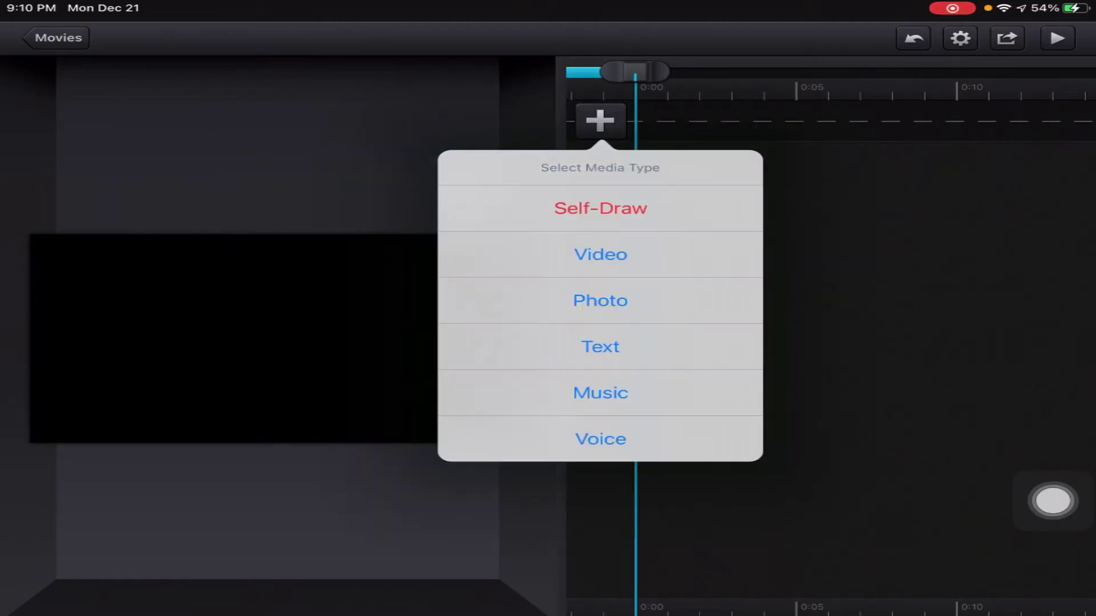
pyautogui.click(600, 254)
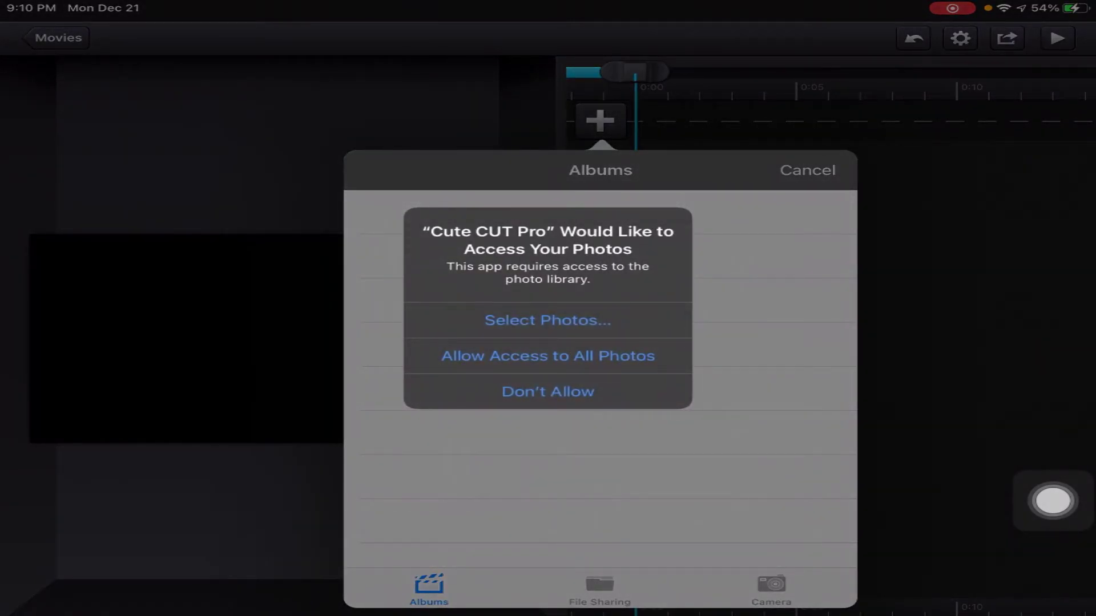
pyautogui.click(547, 355)
pyautogui.click(464, 211)
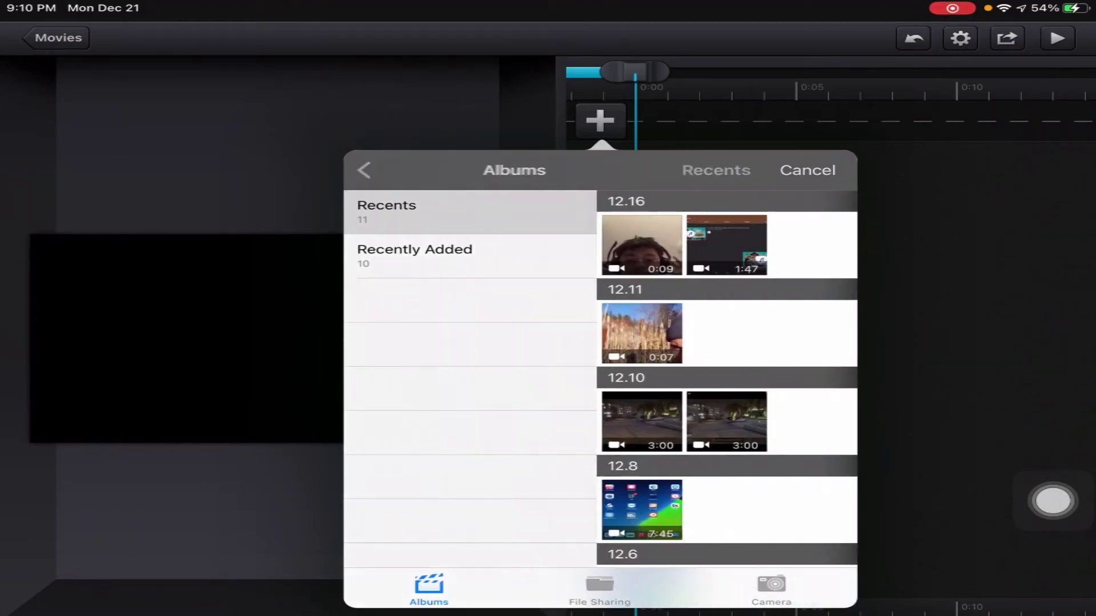
pyautogui.scroll(-3, 599, 371)
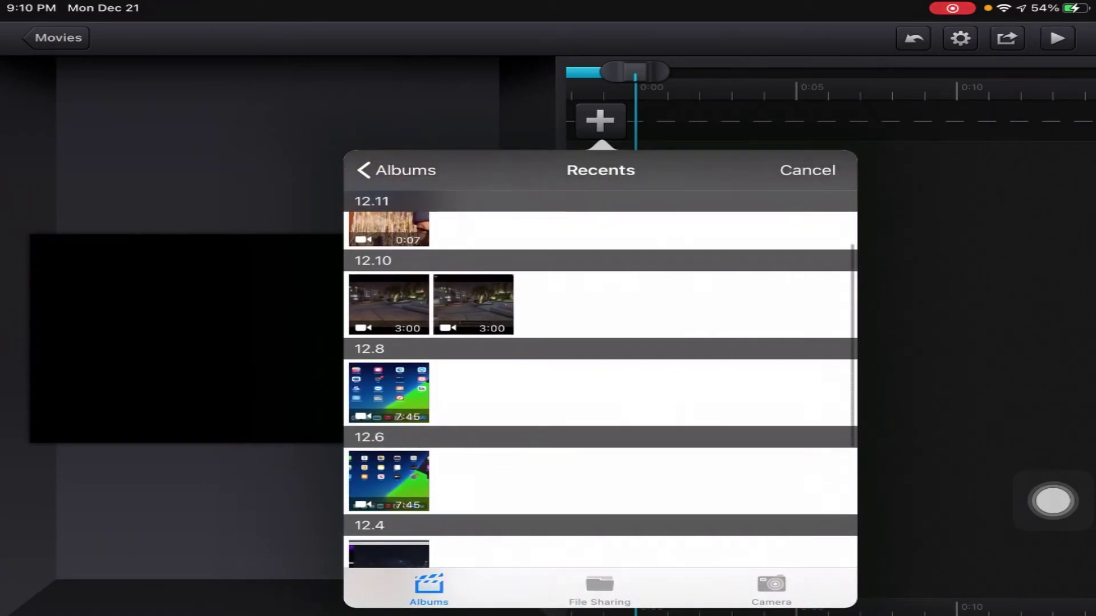
pyautogui.click(389, 481)
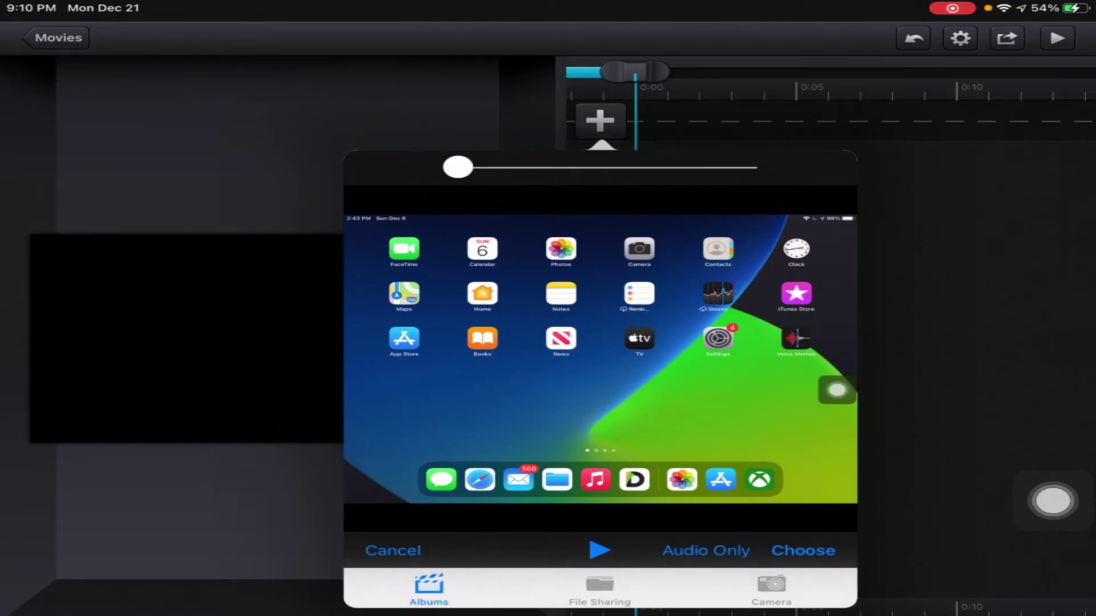
pyautogui.click(803, 551)
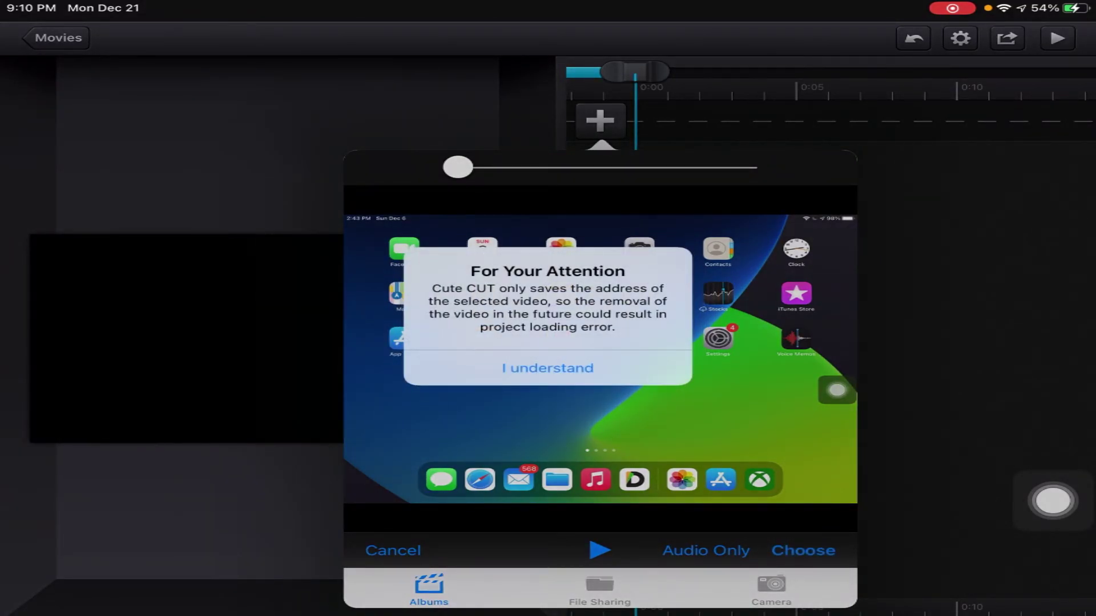
pyautogui.click(548, 368)
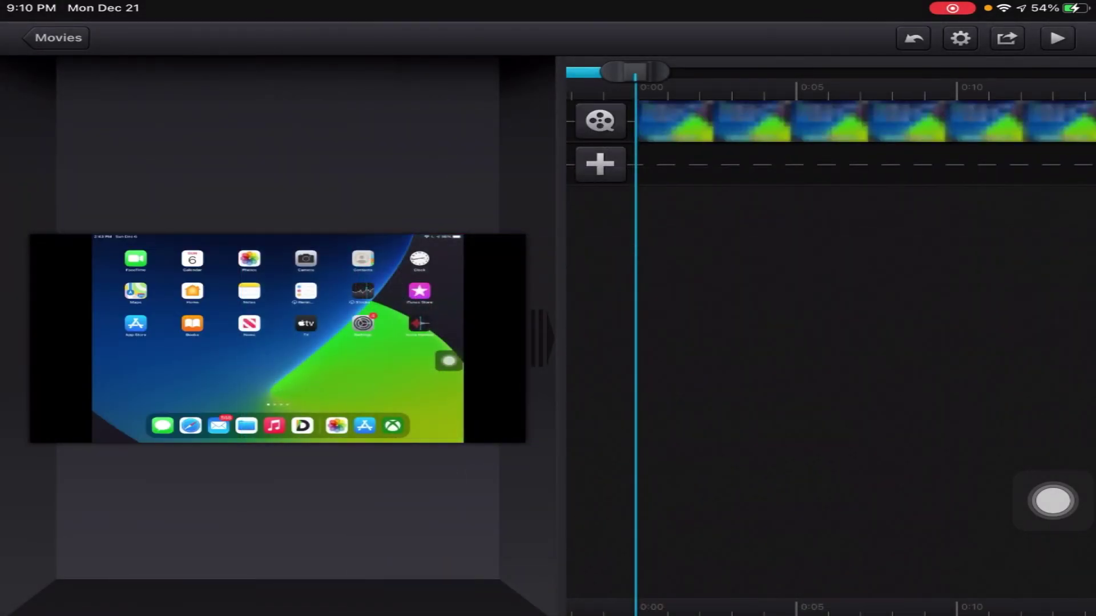
# Enlarge and shrink the movie preview, select the video clip to view its editing tools, and return to the home screen.
pyautogui.moveTo(541, 338); pyautogui.dragTo(937, 339)
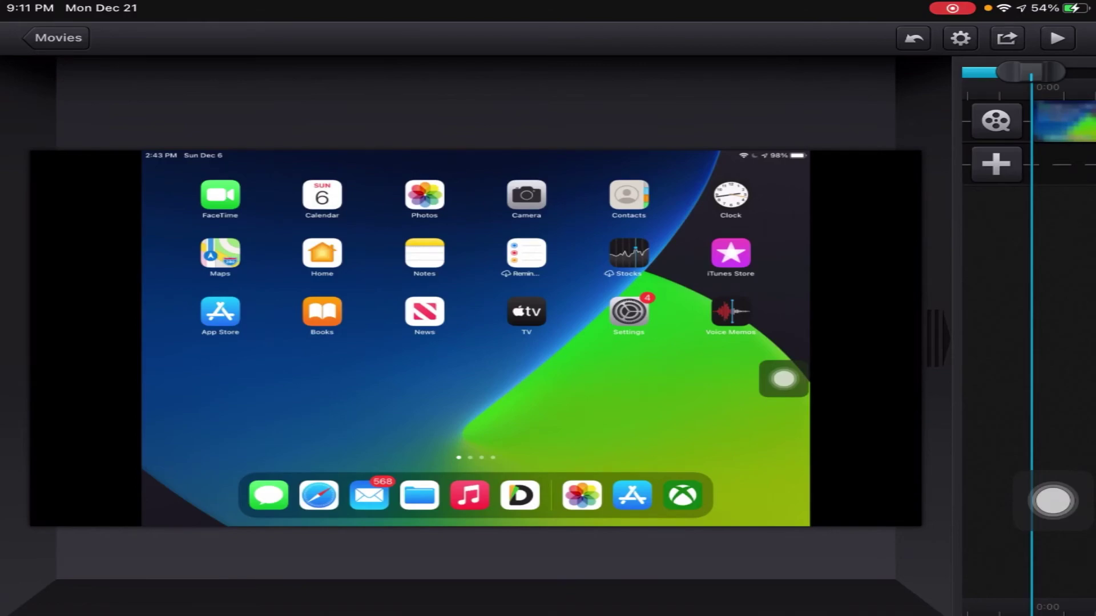
pyautogui.moveTo(938, 339); pyautogui.dragTo(537, 338)
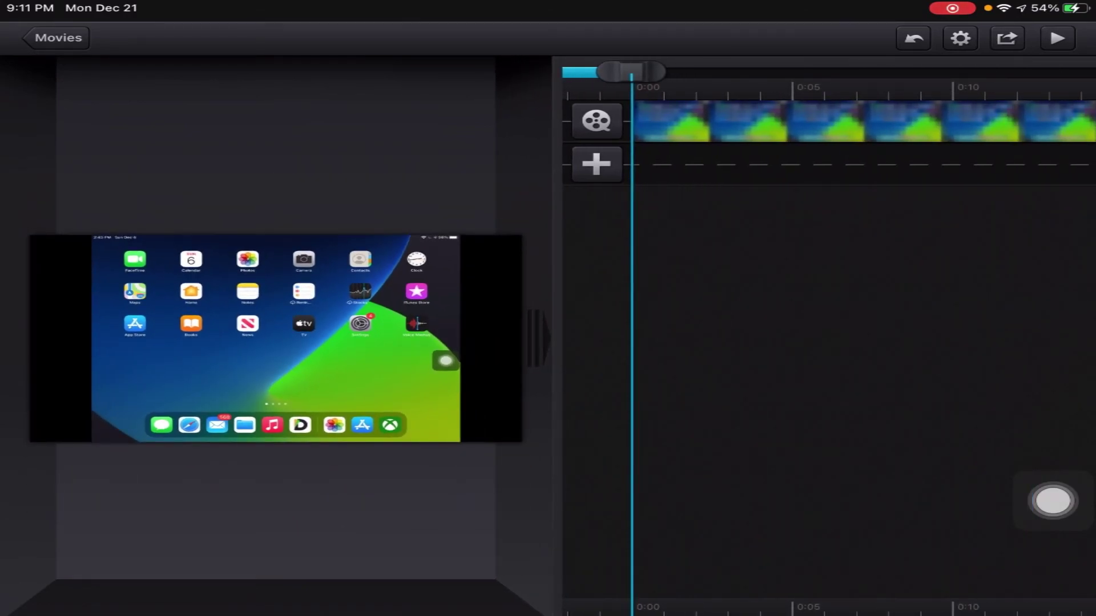
pyautogui.click(276, 338)
pyautogui.moveTo(538, 338); pyautogui.dragTo(947, 338)
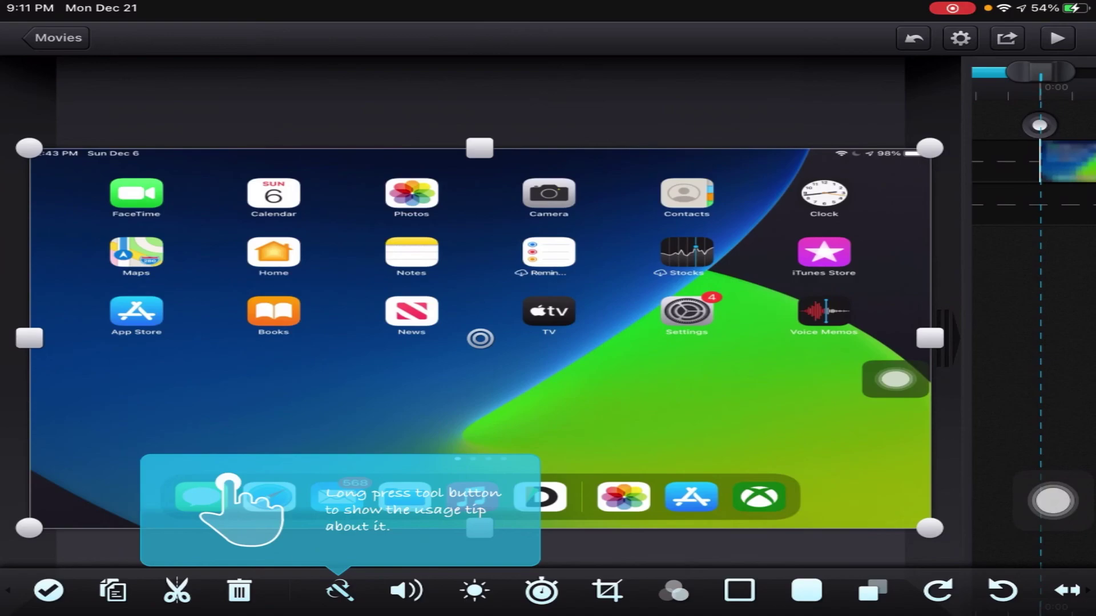
pyautogui.moveTo(947, 339); pyautogui.dragTo(469, 339)
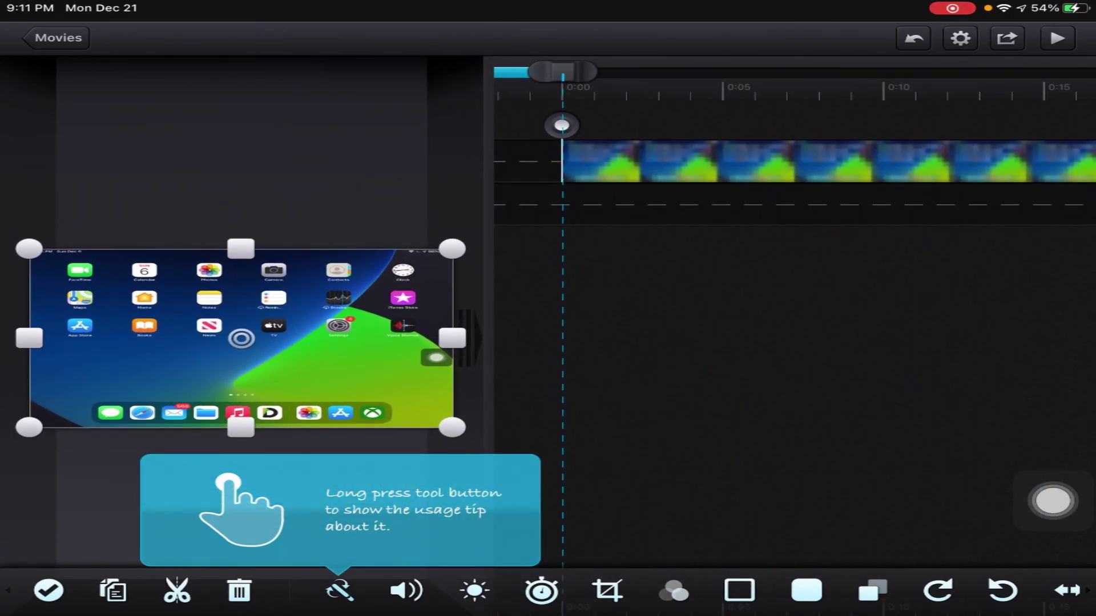
pyautogui.press('super+h')
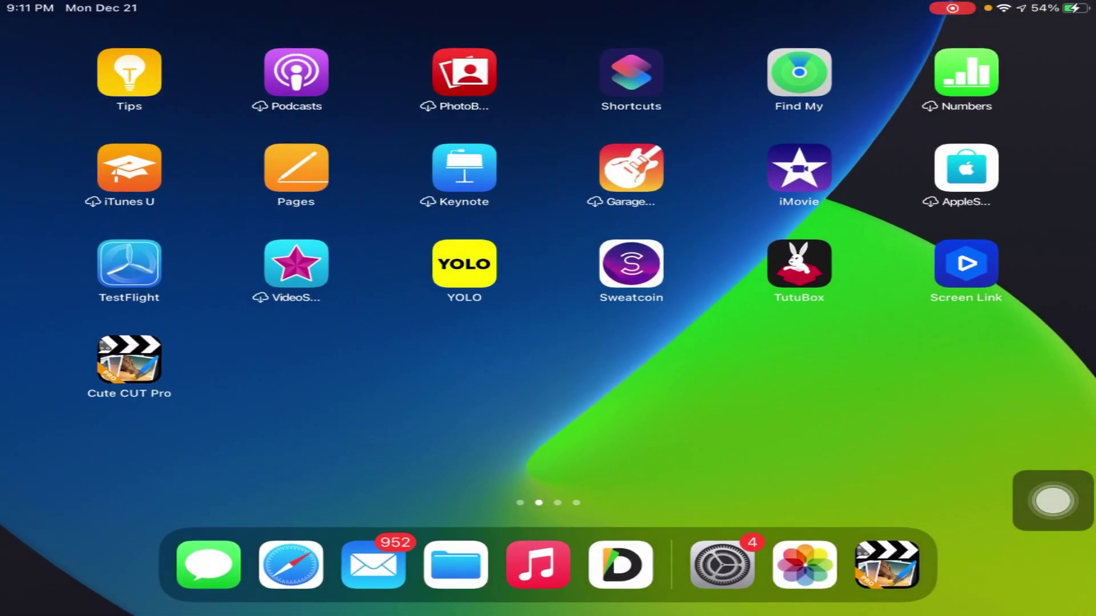